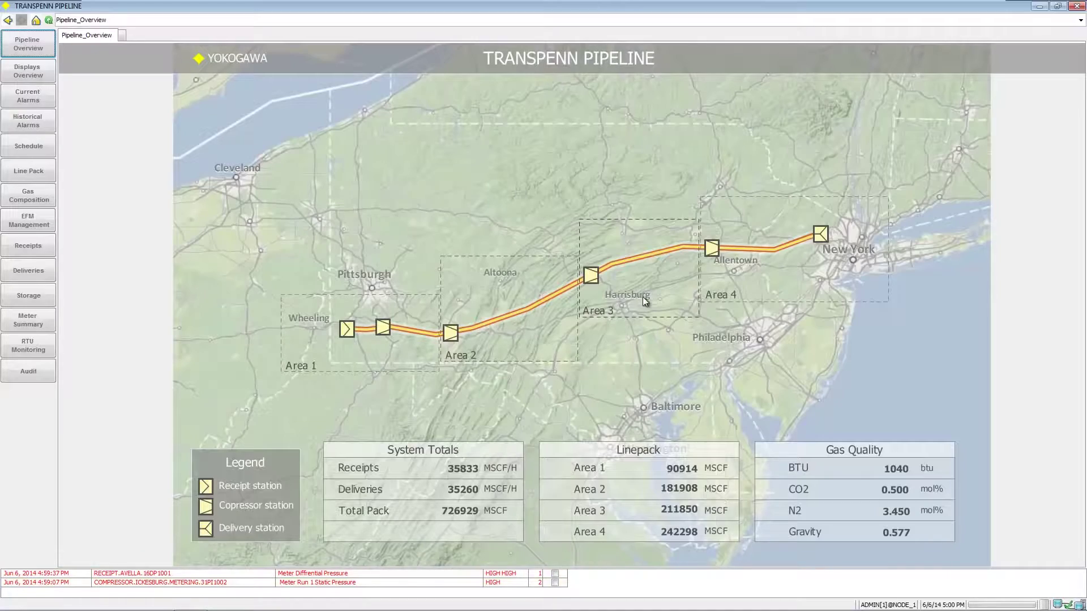
# Check Jacobsburg's hourly quantities from Area 1, then return to its plant display and flow trend
pyautogui.click(357, 332)
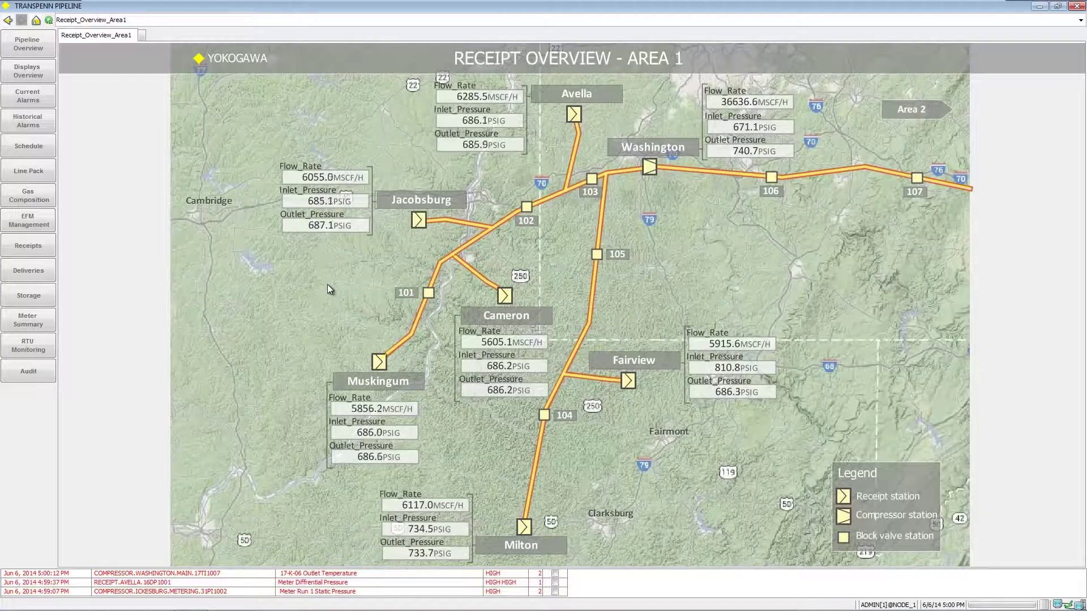
pyautogui.click(420, 200)
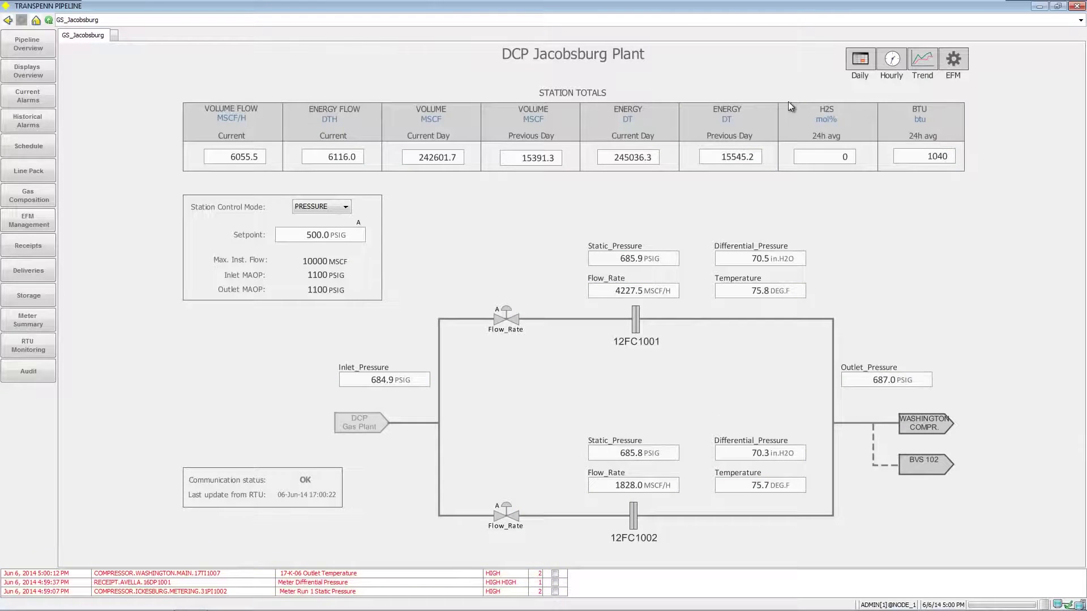
pyautogui.click(894, 58)
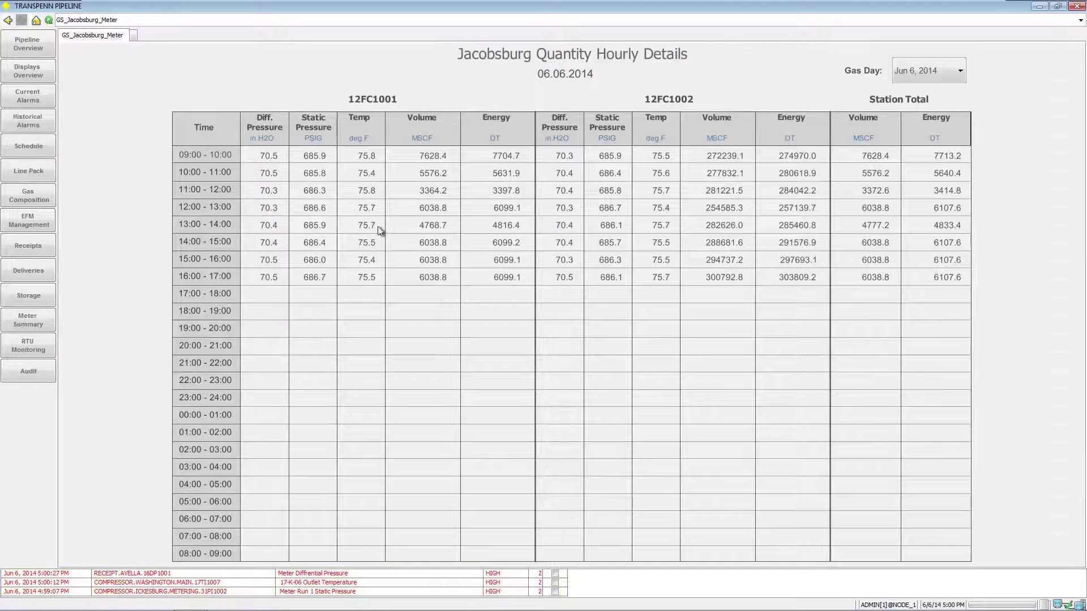
pyautogui.click(8, 19)
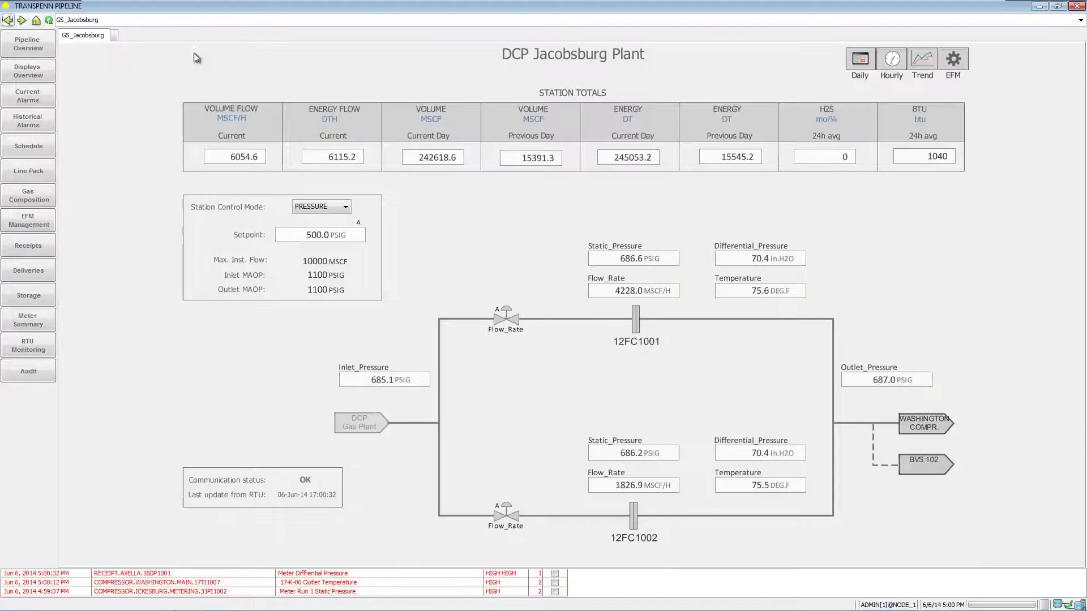
pyautogui.click(923, 60)
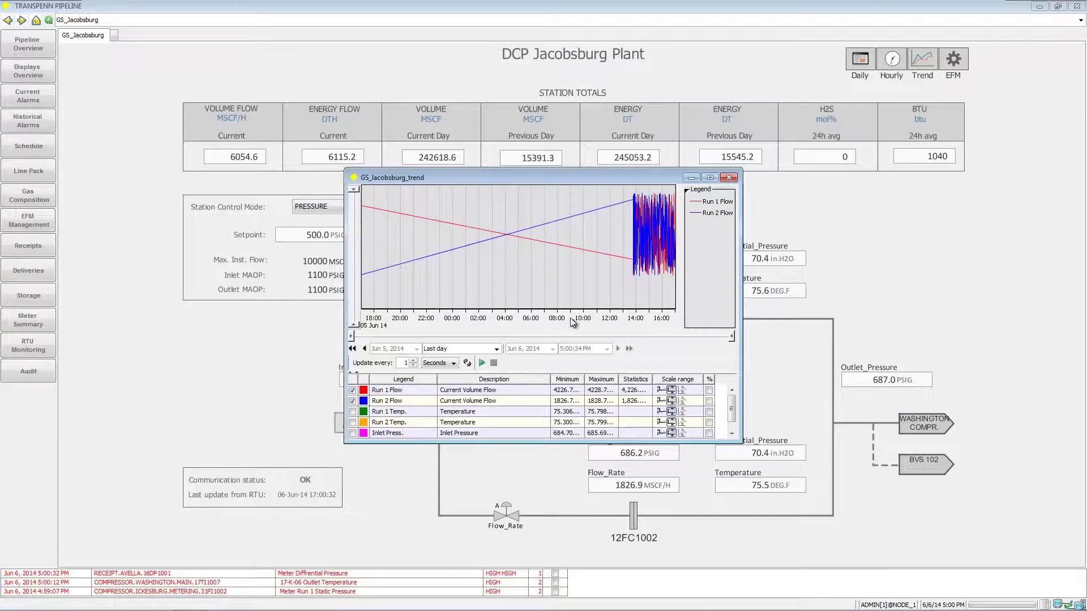
pyautogui.click(482, 362)
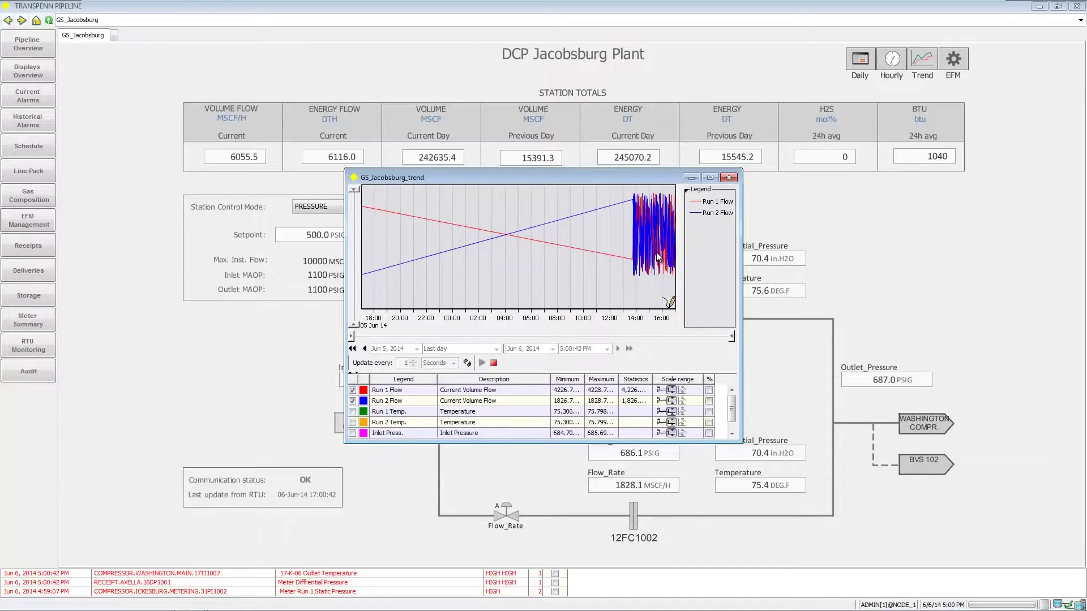
pyautogui.click(726, 180)
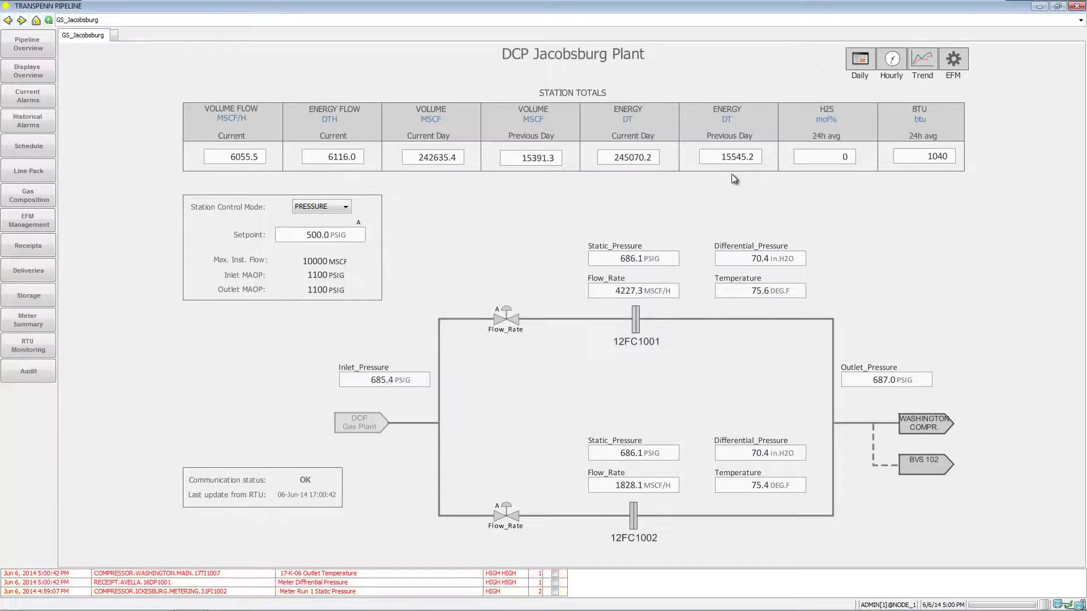
pyautogui.click(958, 64)
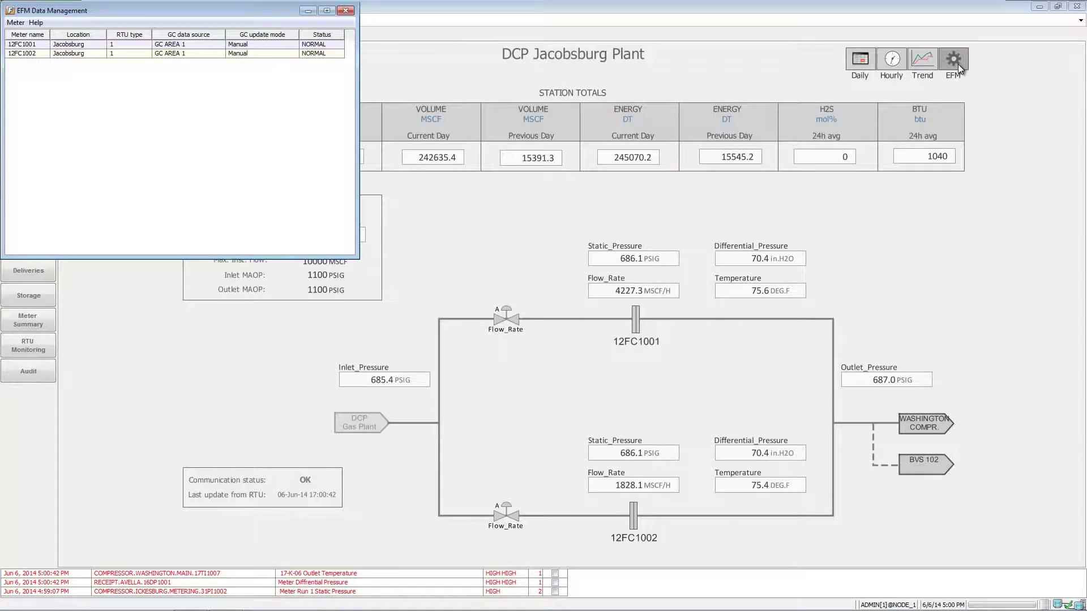
# Open meter 12FC1001's settings from the EFM meter list
pyautogui.moveTo(169, 10); pyautogui.dragTo(449, 71)
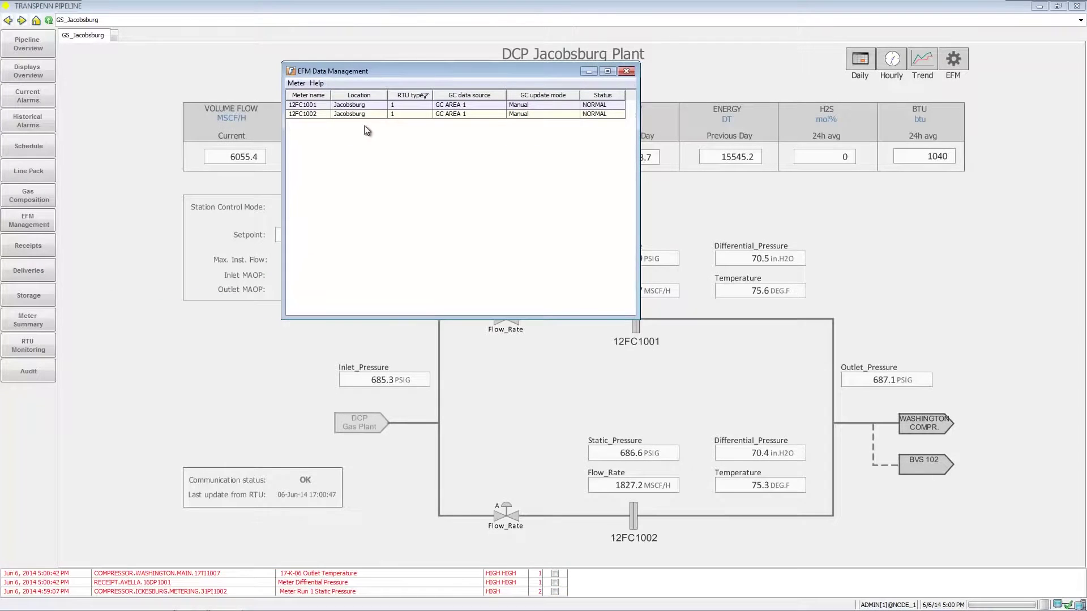
pyautogui.doubleClick(359, 105)
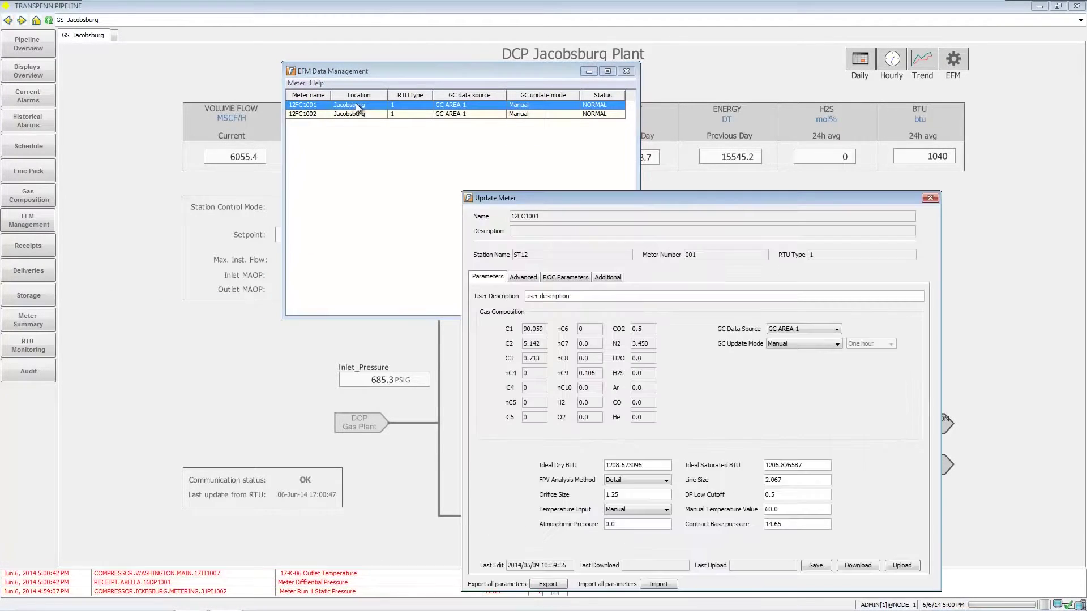
pyautogui.moveTo(542, 199); pyautogui.dragTo(508, 71)
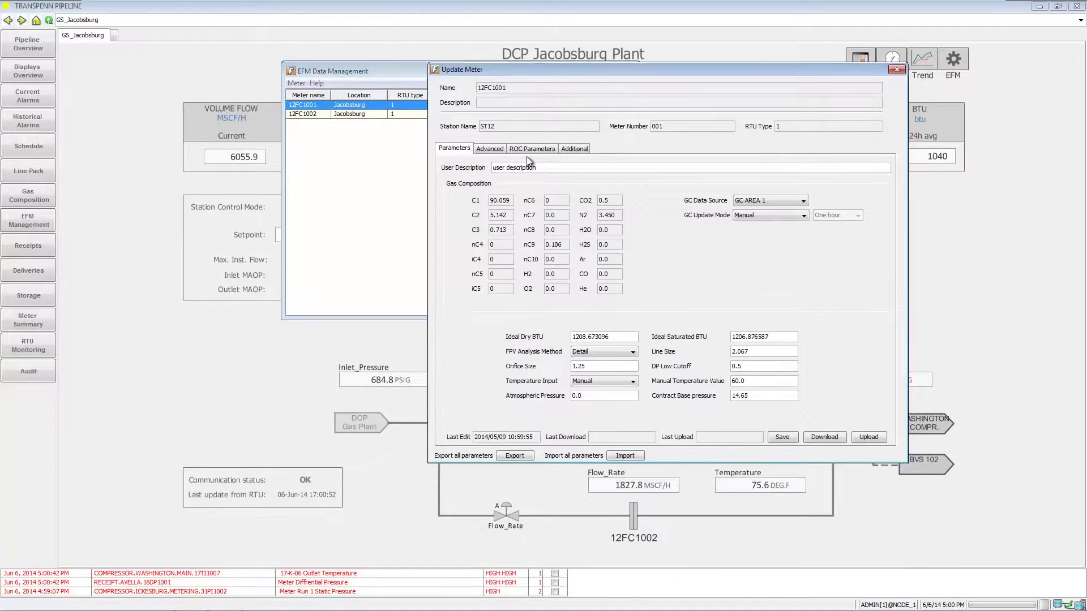
# Review 12FC1001's Advanced, ROC Parameters and Additional pages, keeping NX19, then close it
pyautogui.click(489, 149)
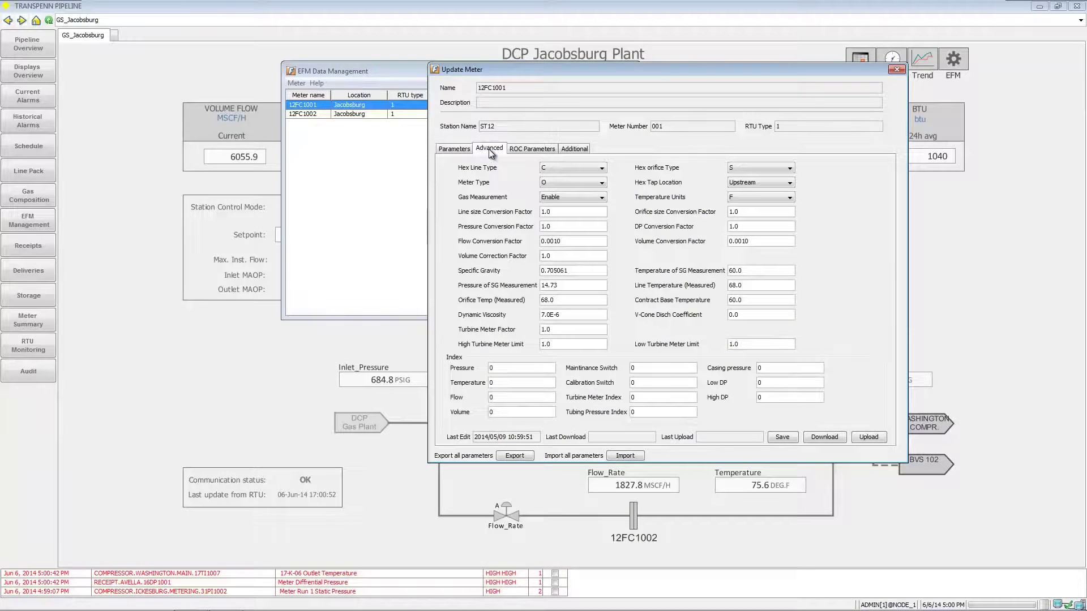
pyautogui.click(533, 153)
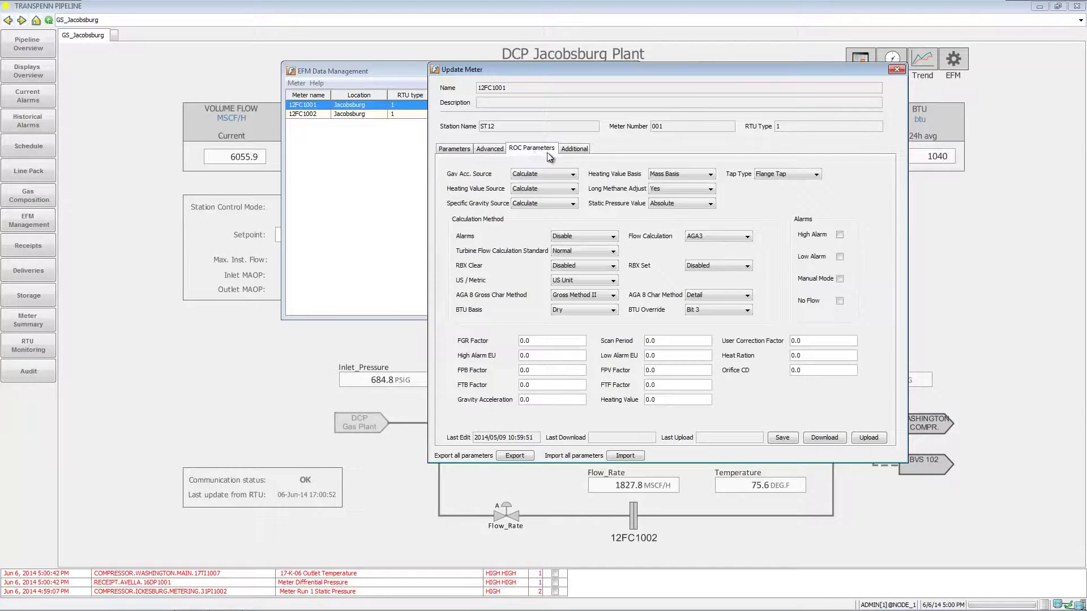
pyautogui.click(574, 149)
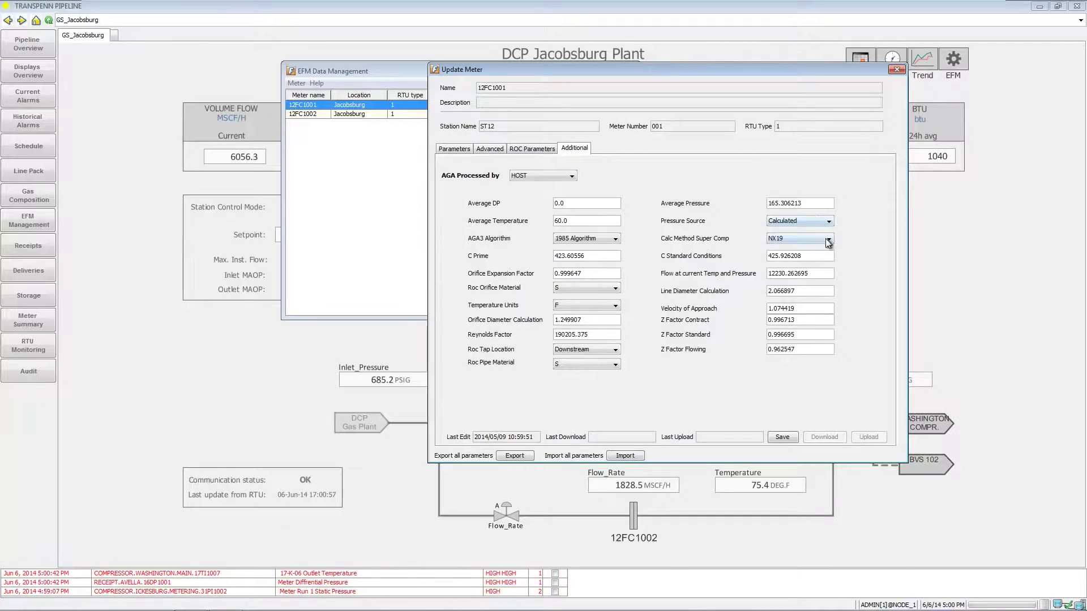
pyautogui.click(828, 241)
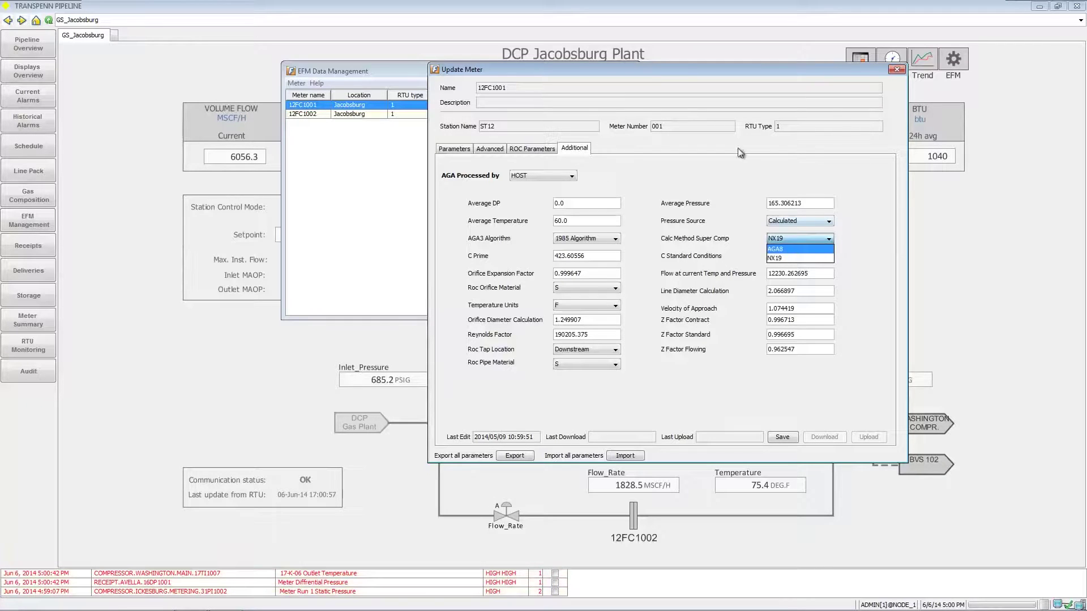
pyautogui.click(730, 165)
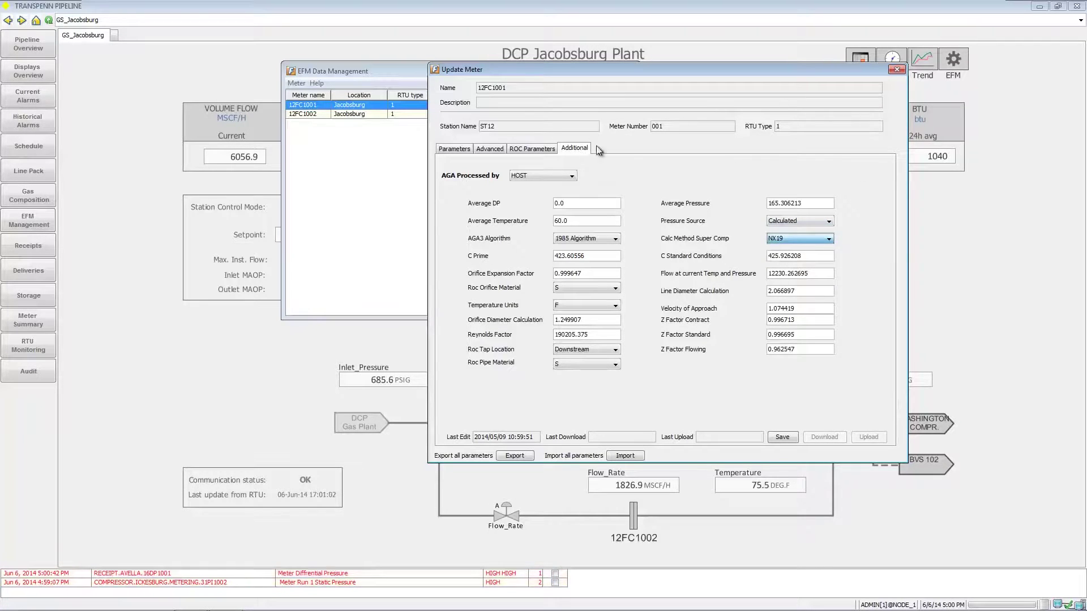
pyautogui.click(454, 149)
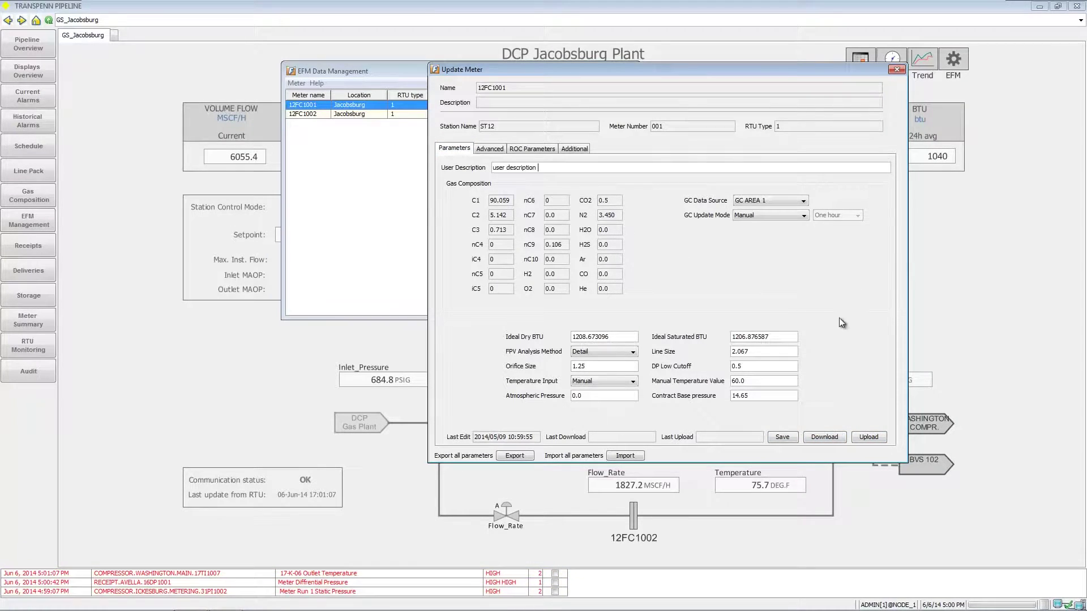
pyautogui.click(899, 70)
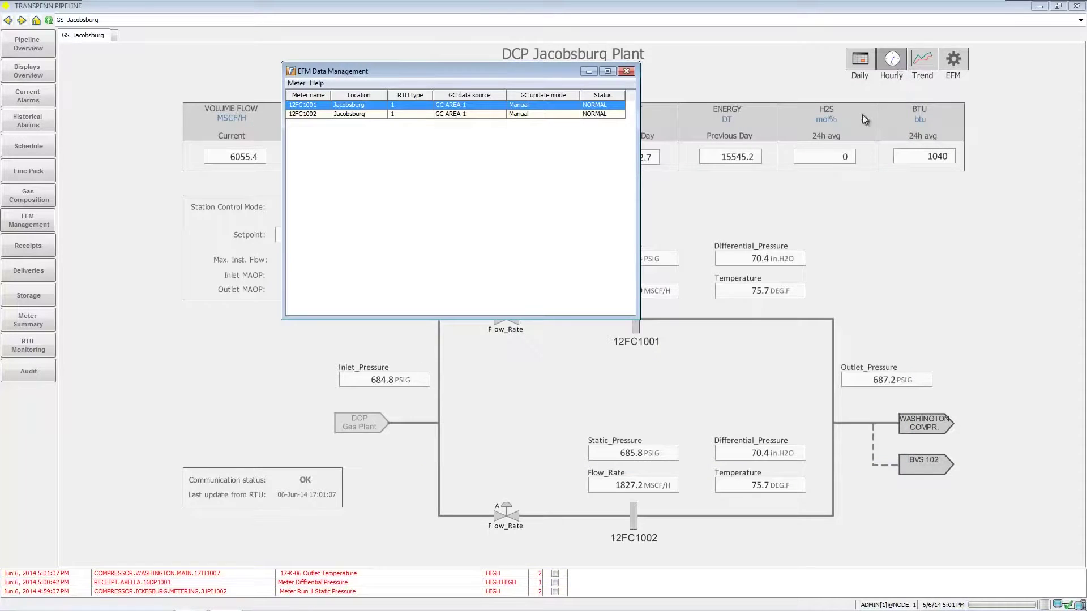
# Close the EFM list and tour Washington compressor station's process and monitoring displays
pyautogui.click(628, 72)
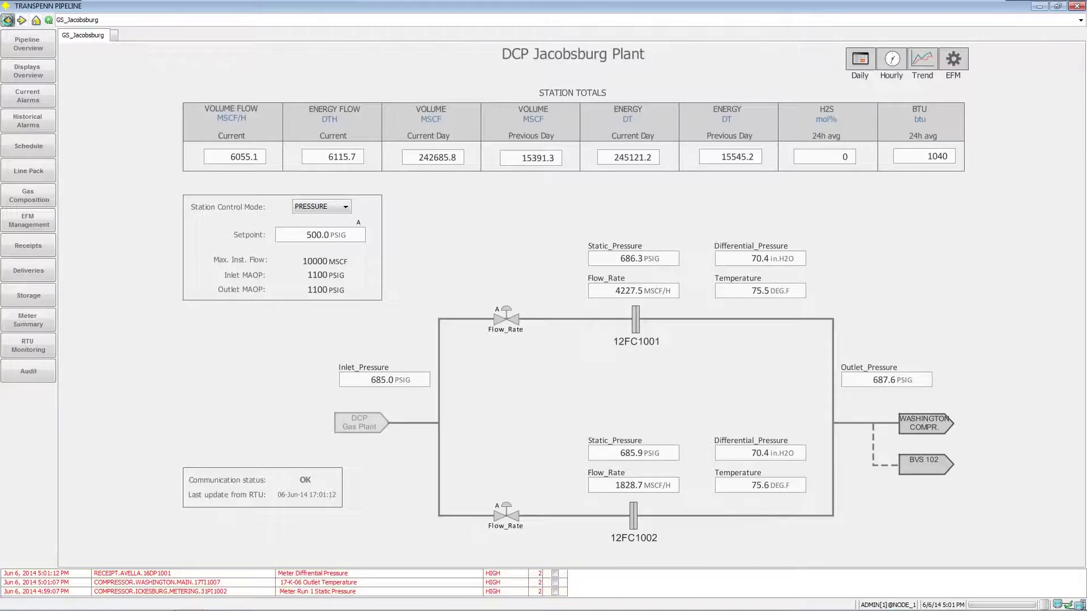
pyautogui.click(7, 19)
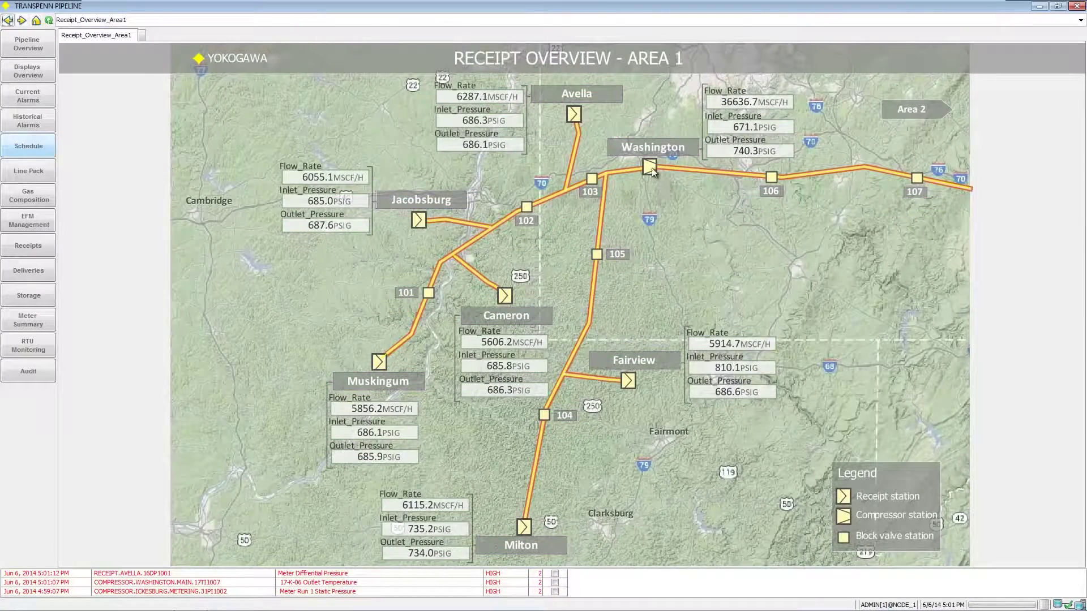
pyautogui.click(648, 149)
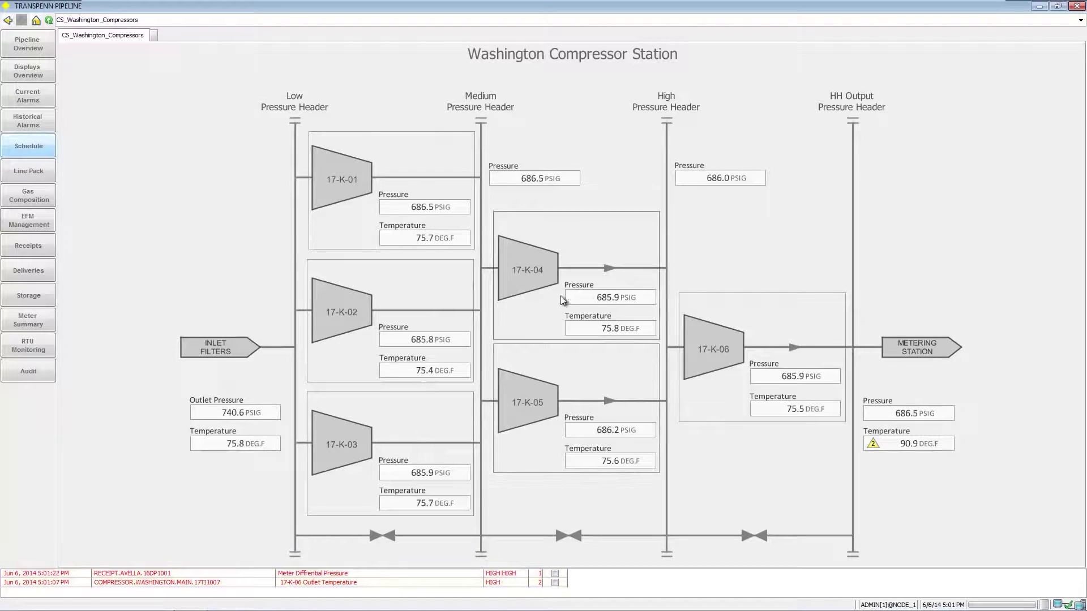
pyautogui.click(393, 227)
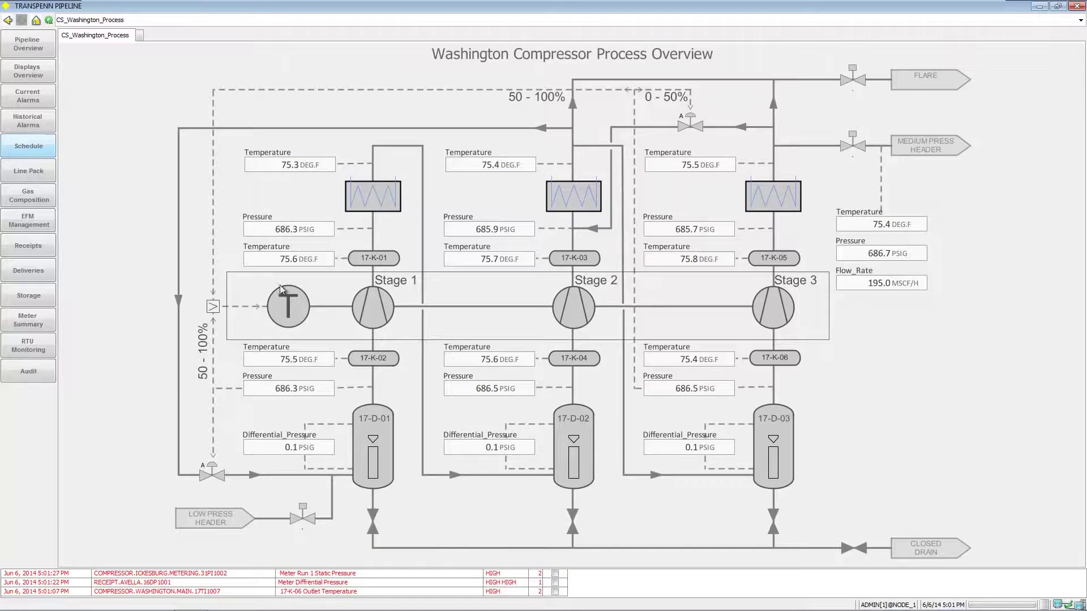
pyautogui.click(337, 295)
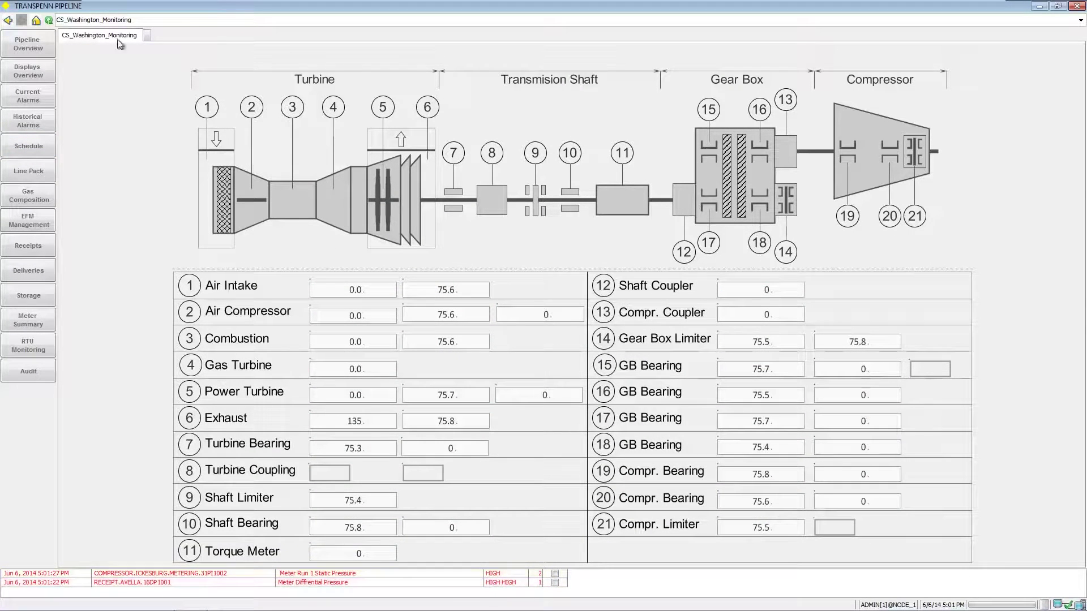
pyautogui.click(33, 44)
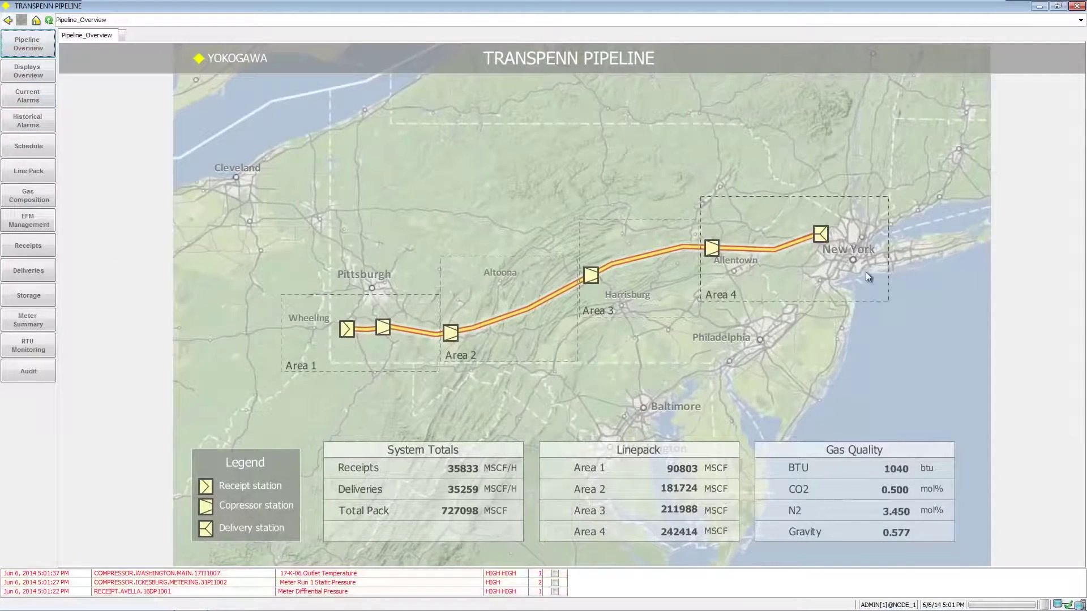
# View the Clinton metering station from Area 4's delivery overview, then go to Displays Overview
pyautogui.click(805, 277)
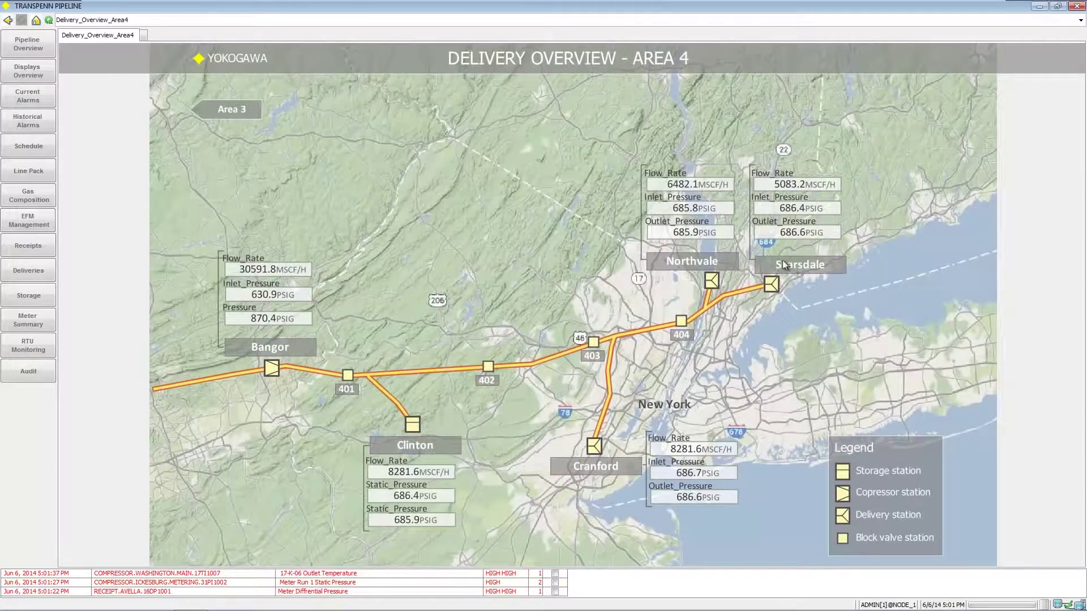
pyautogui.click(410, 451)
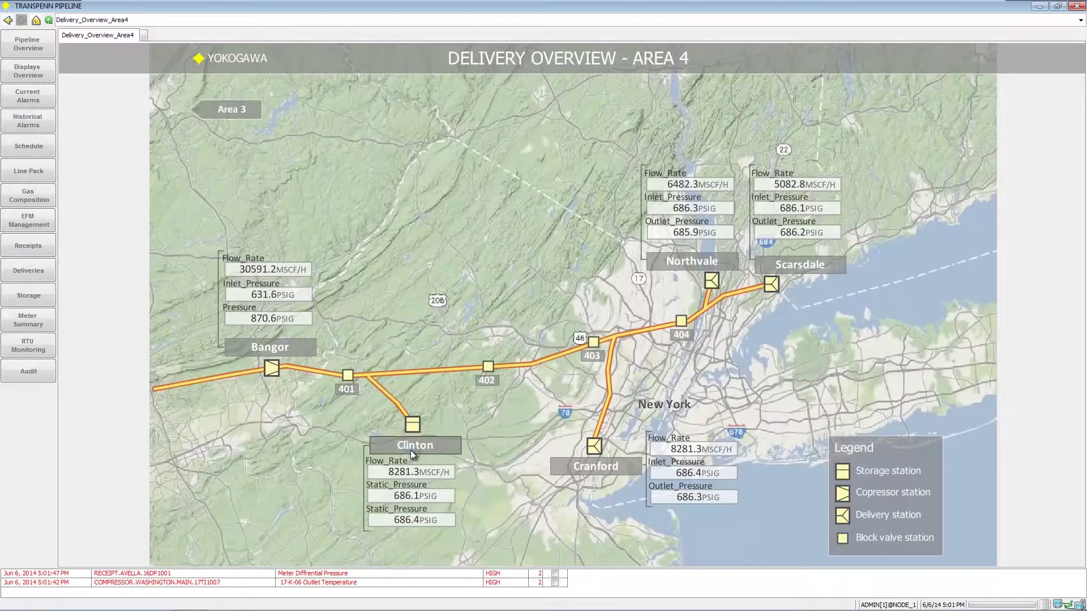
pyautogui.click(412, 450)
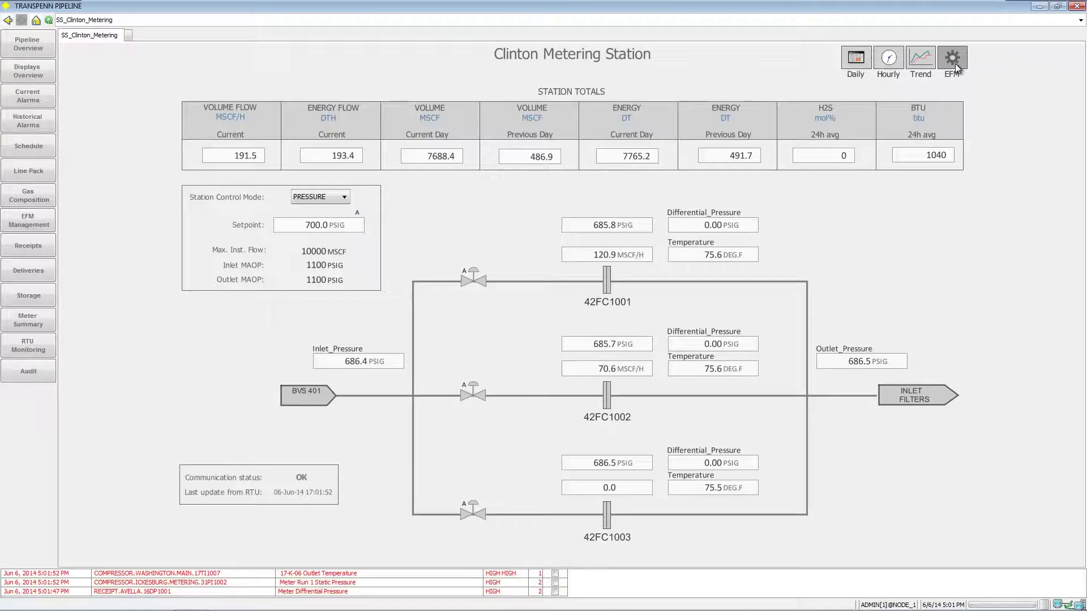
pyautogui.click(38, 20)
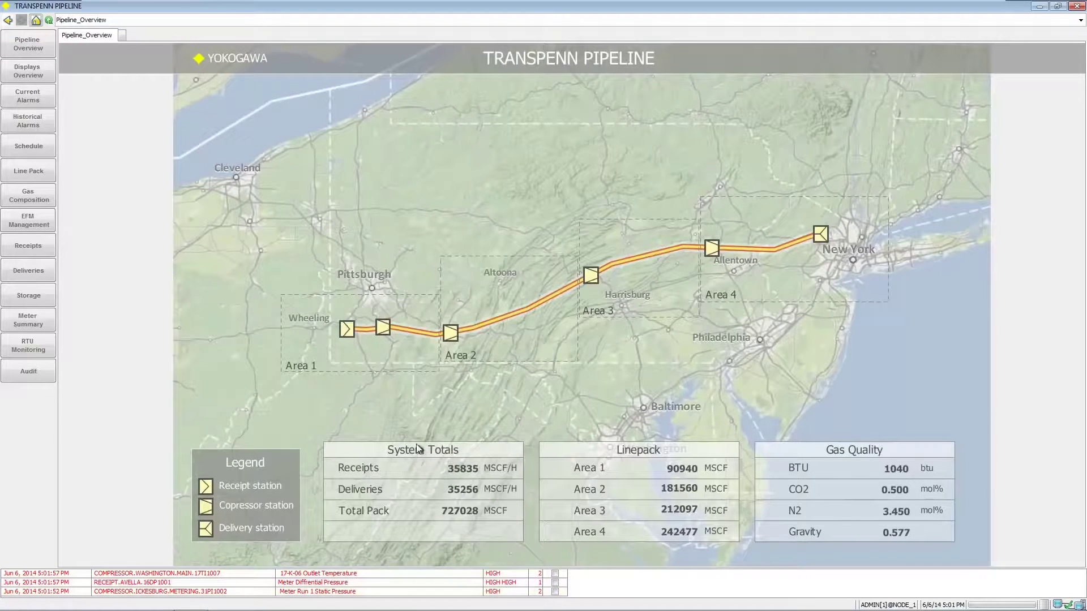
pyautogui.click(28, 71)
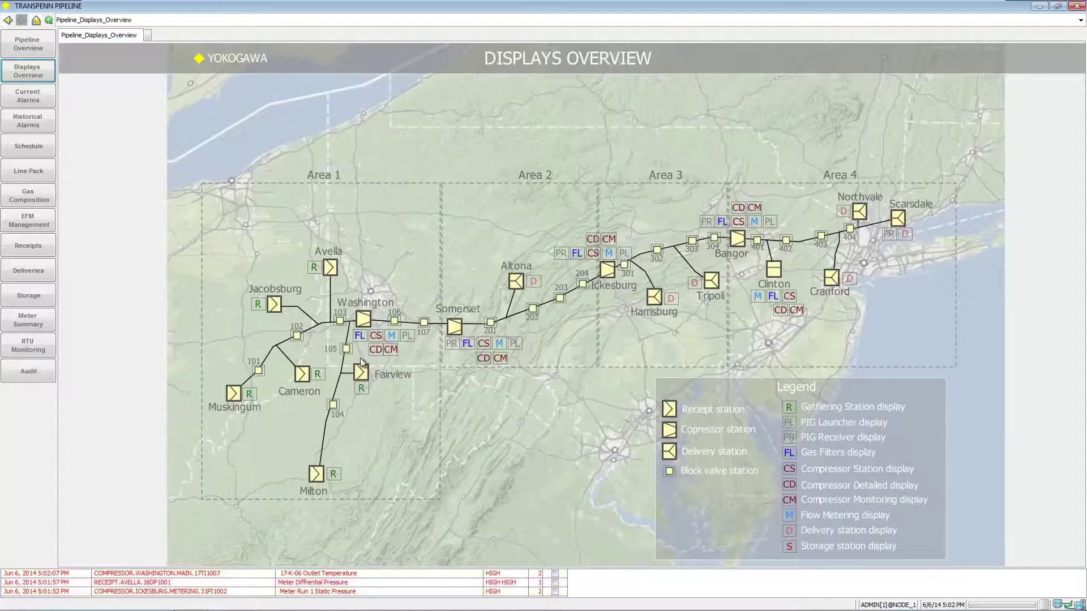
# View the Washington pig launcher and Somerset pig receiver displays from the overview map
pyautogui.click(407, 336)
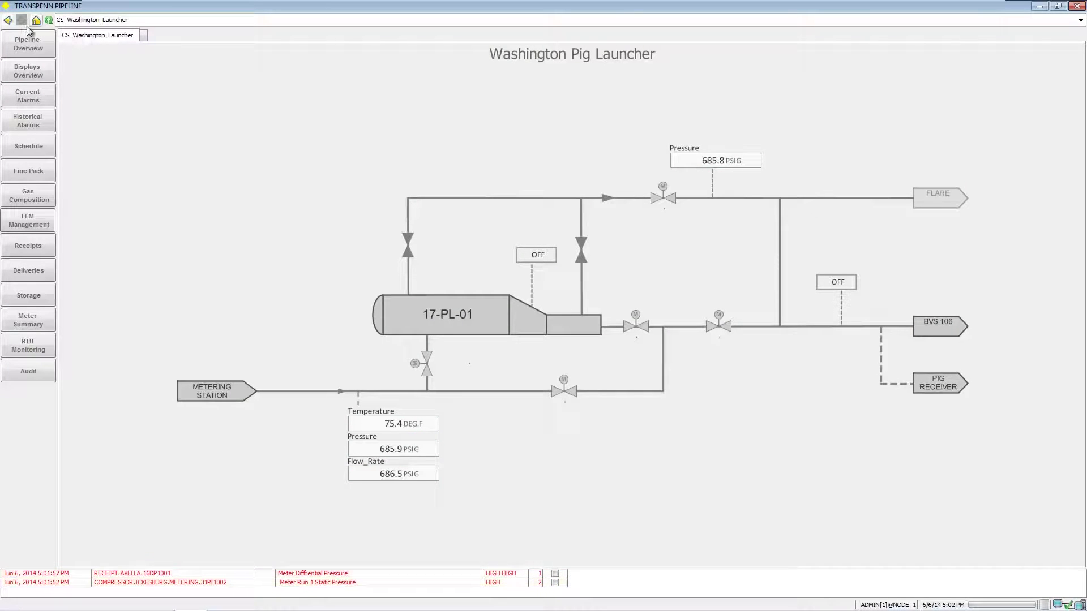
pyautogui.click(8, 19)
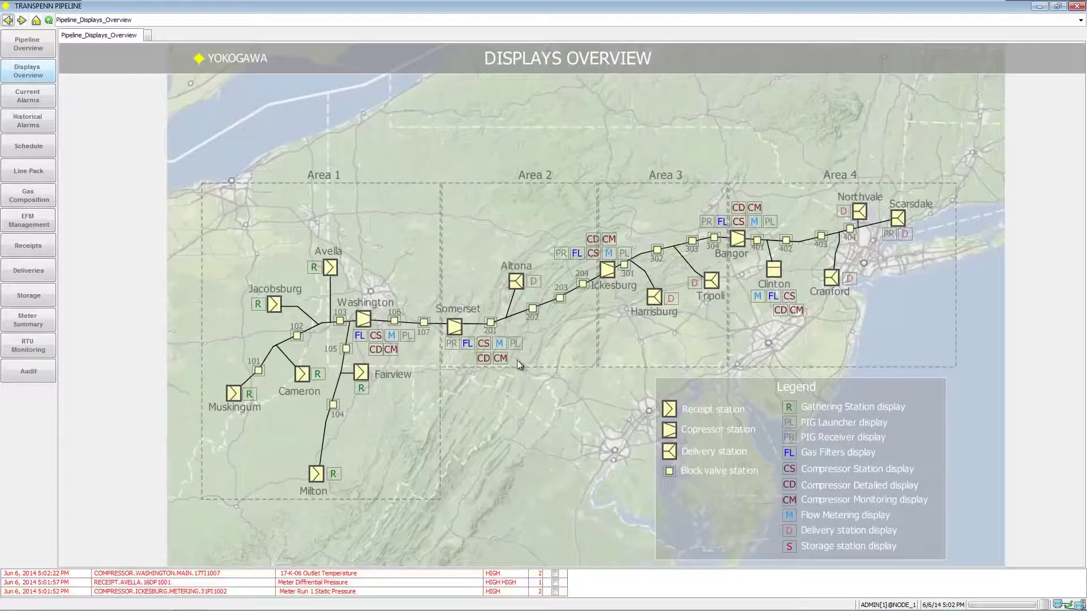
pyautogui.click(456, 341)
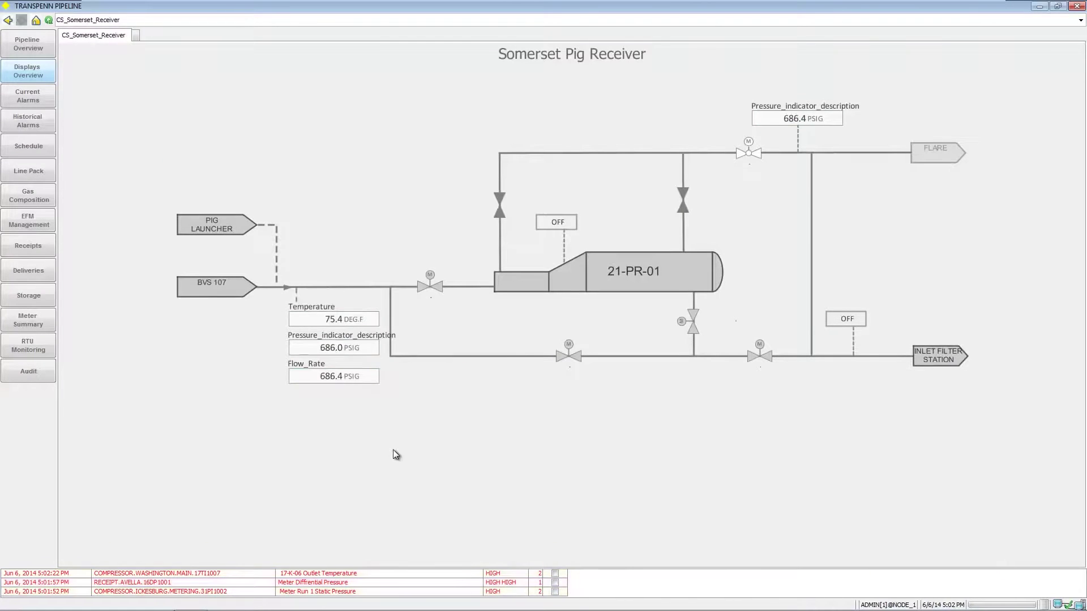
pyautogui.click(34, 73)
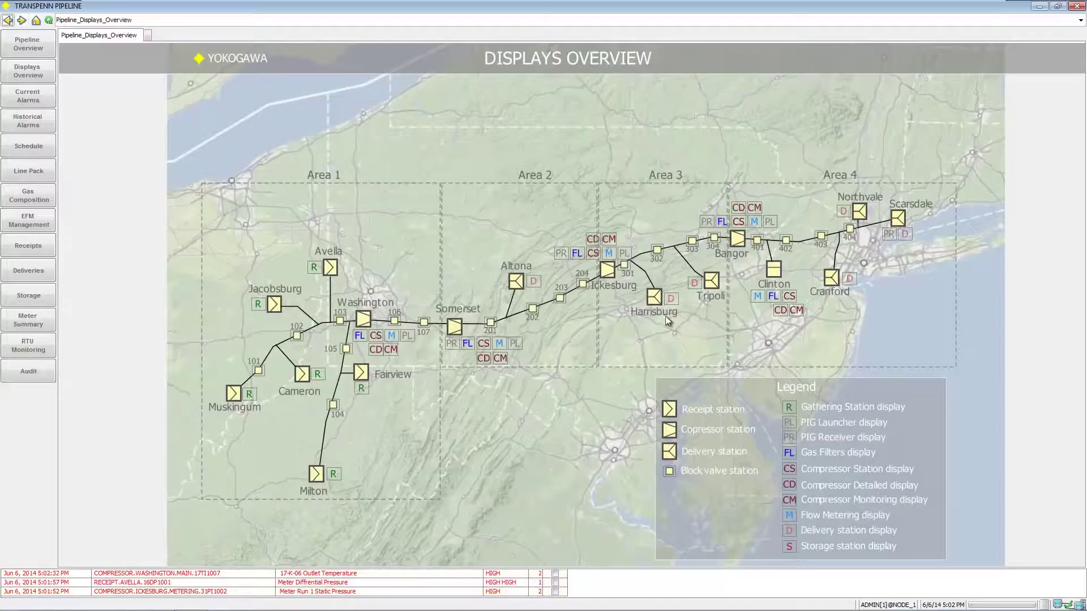
# View the Ickesburg metering and BVS 403 block valve displays, returning to the overview
pyautogui.click(609, 253)
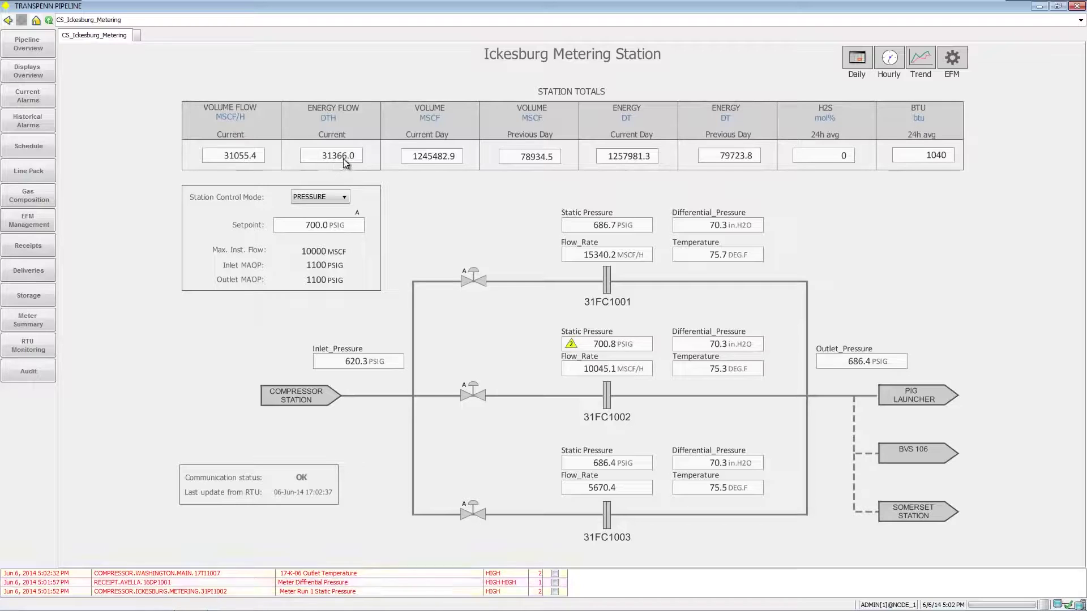
pyautogui.click(29, 71)
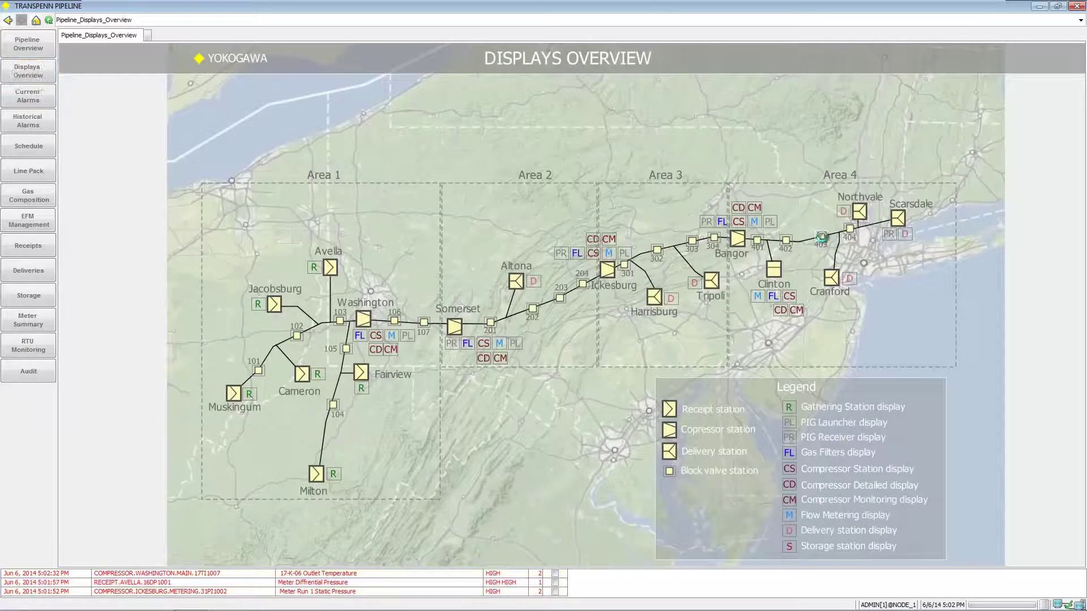
pyautogui.click(823, 243)
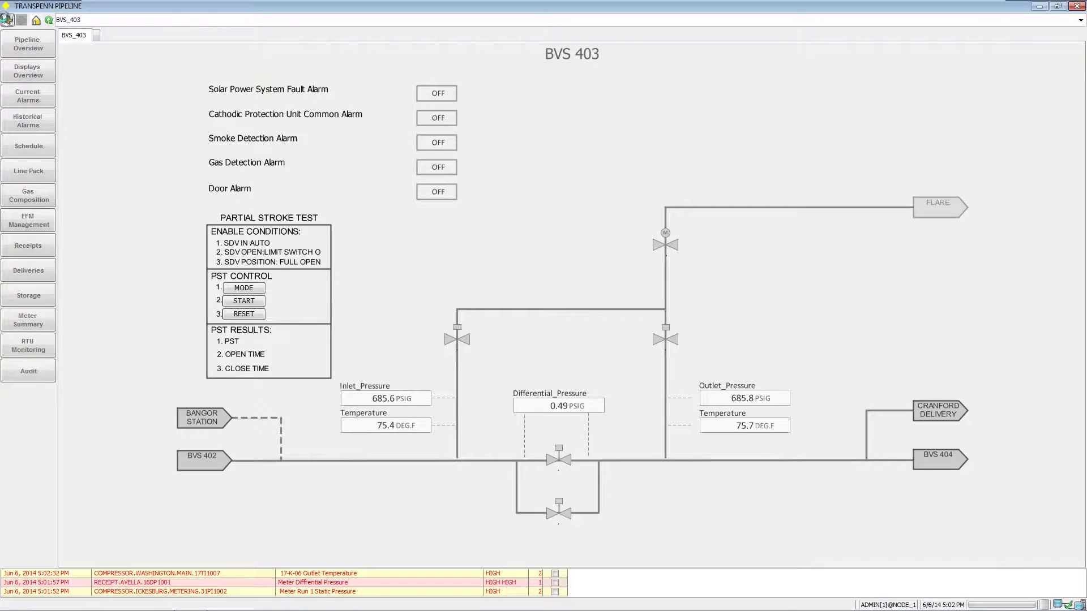
pyautogui.click(6, 20)
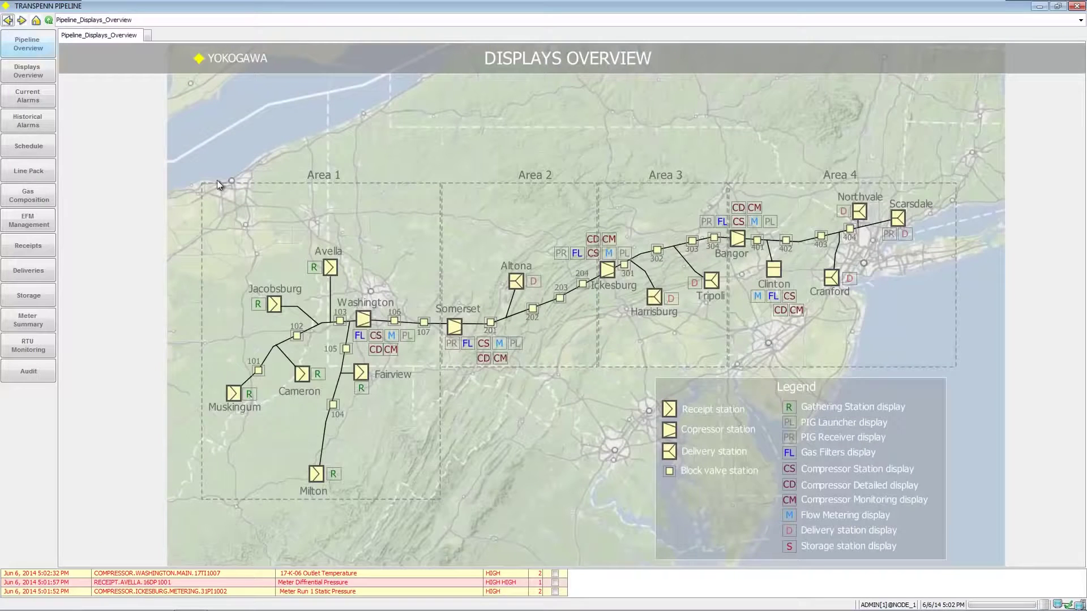
# Open the current alarms list and check the Alarm Time filter choices
pyautogui.click(37, 100)
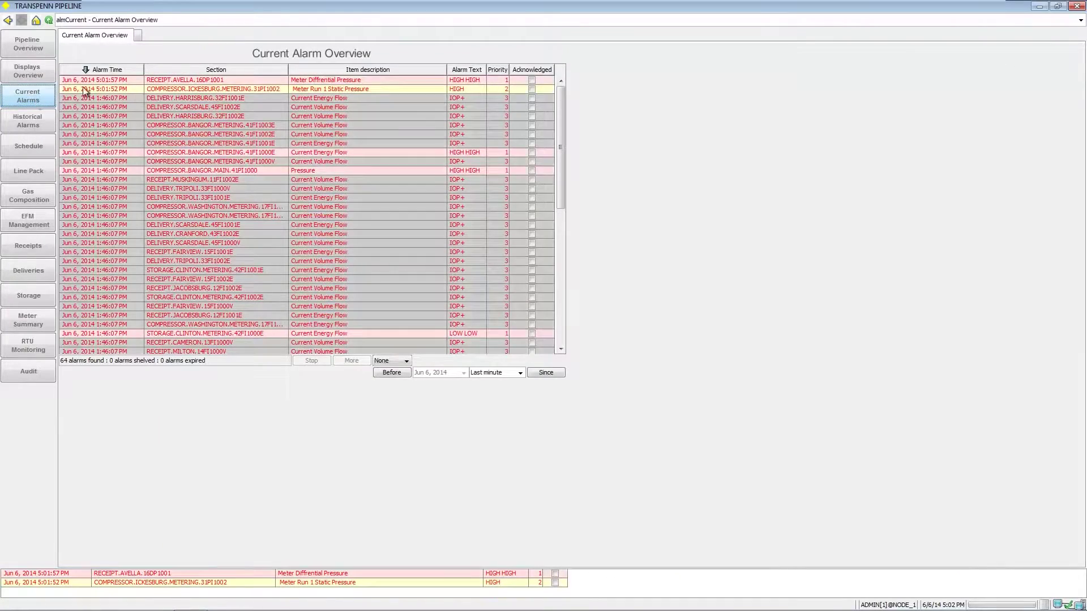
pyautogui.moveTo(103, 70)
pyautogui.mouseDown()
pyautogui.moveTo(399, 70)
pyautogui.moveTo(119, 71)
pyautogui.mouseUp()
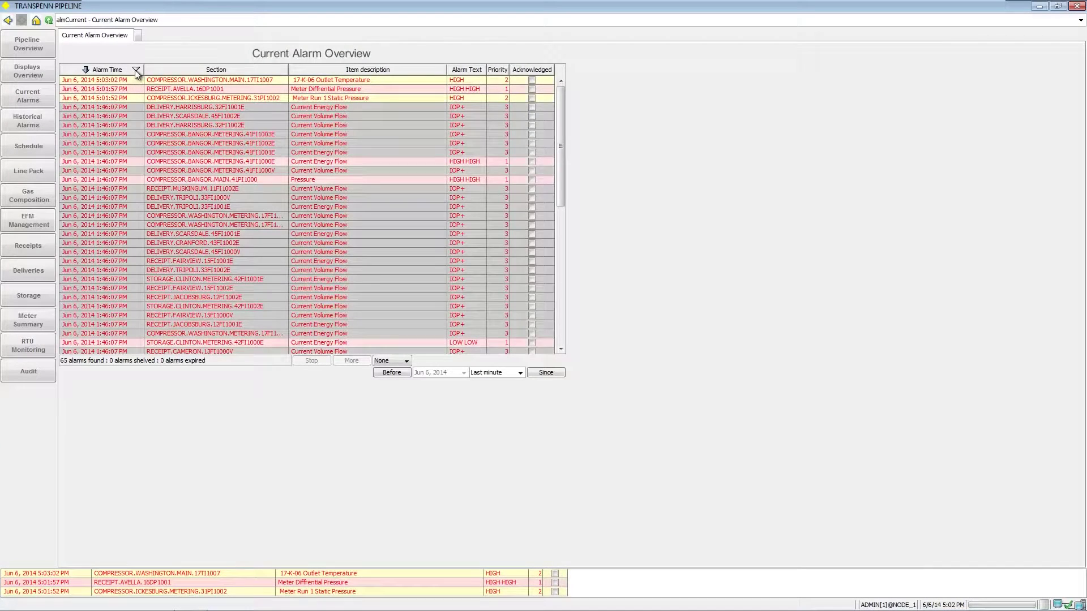
pyautogui.click(135, 70)
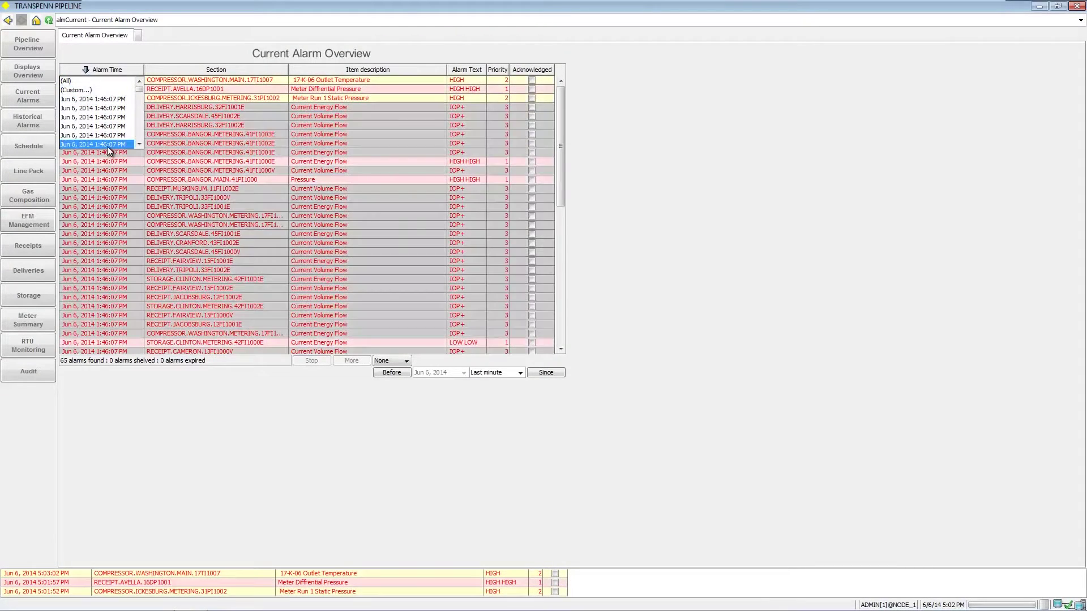
pyautogui.click(135, 70)
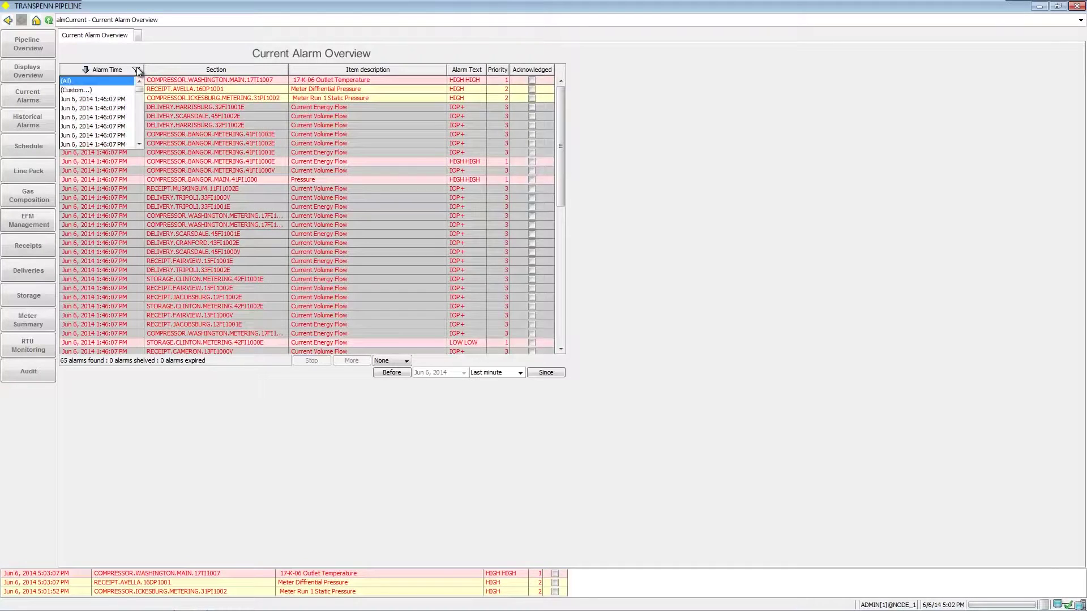
# Dismiss the custom Alarm Time filter unapplied and bring up the historical alarm log
pyautogui.click(94, 89)
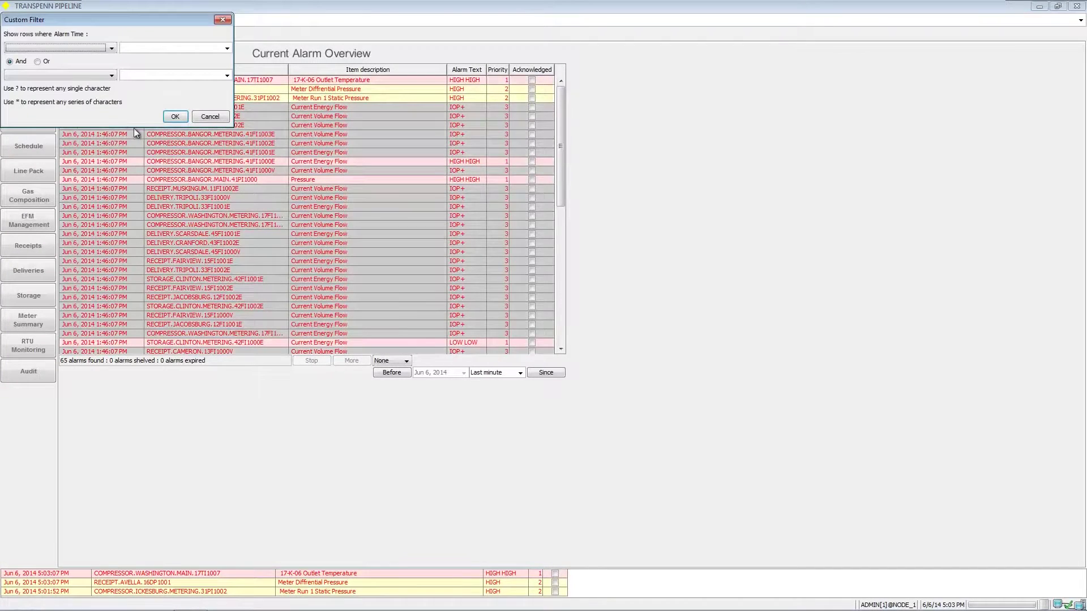
pyautogui.click(229, 21)
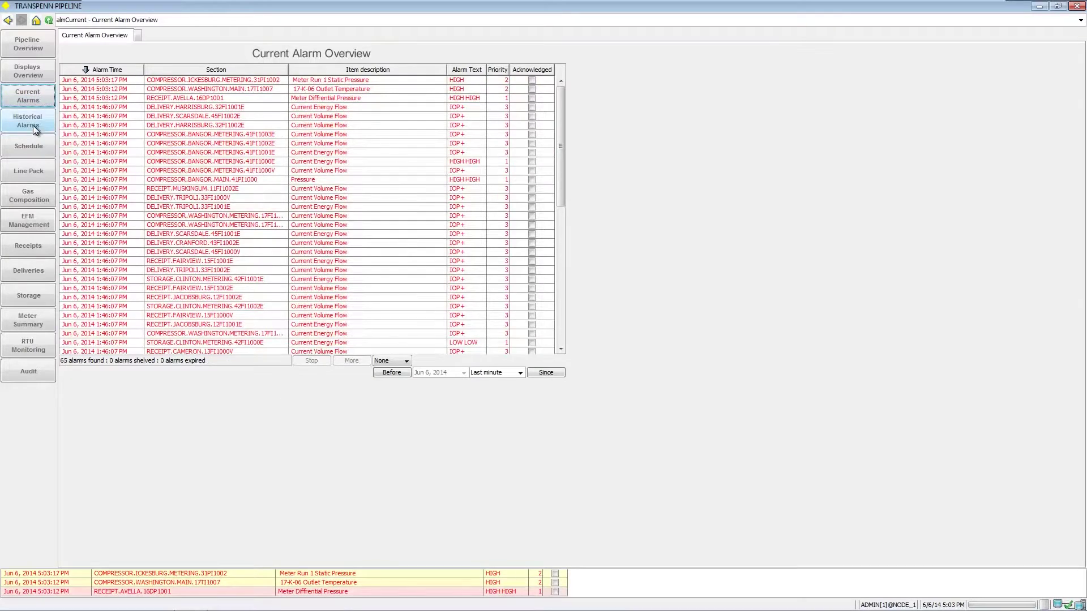
pyautogui.click(33, 125)
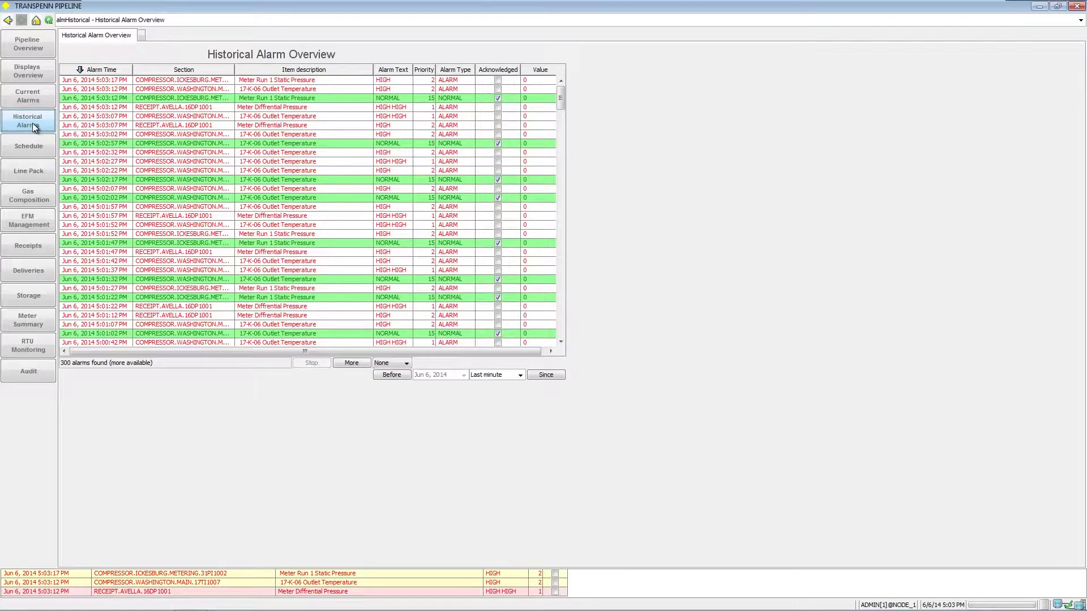
pyautogui.click(36, 149)
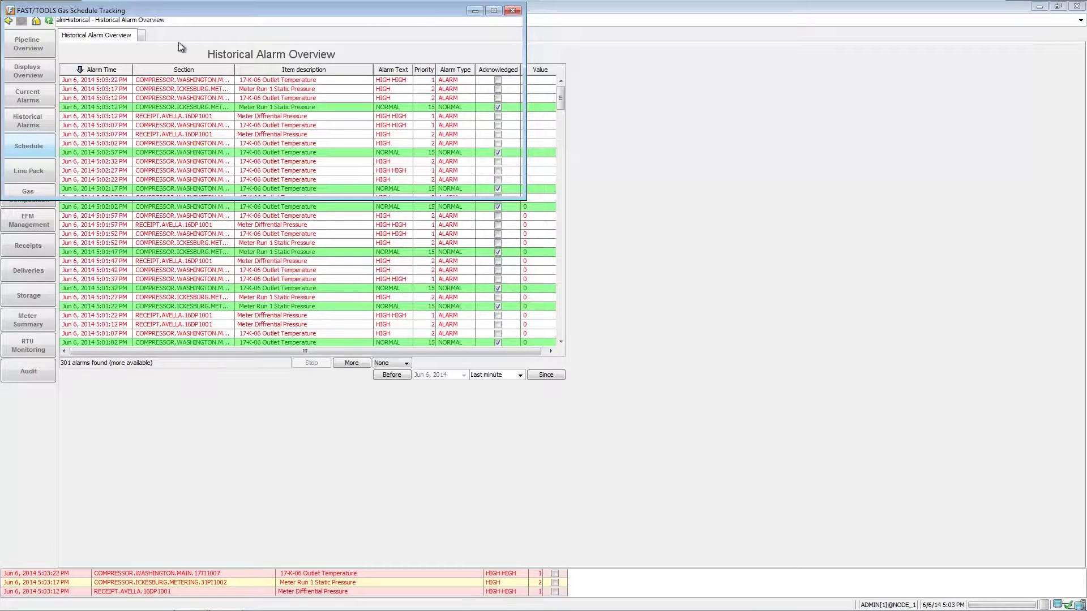
# Inspect the City Altoona contract unchanged, close schedule tracking, and go to Line Pack
pyautogui.moveTo(179, 11); pyautogui.dragTo(410, 157)
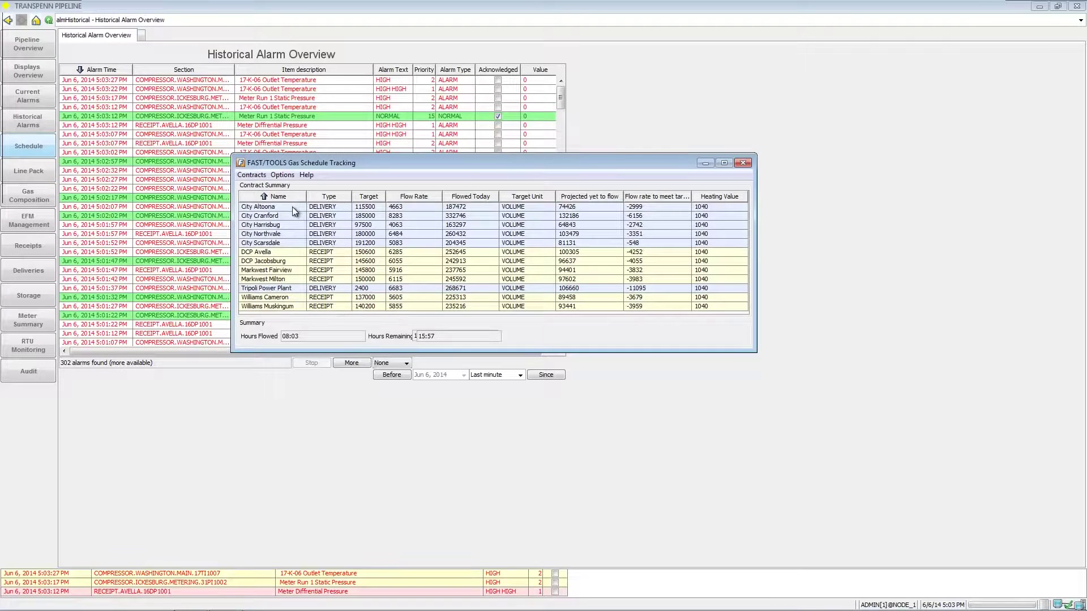
pyautogui.doubleClick(292, 207)
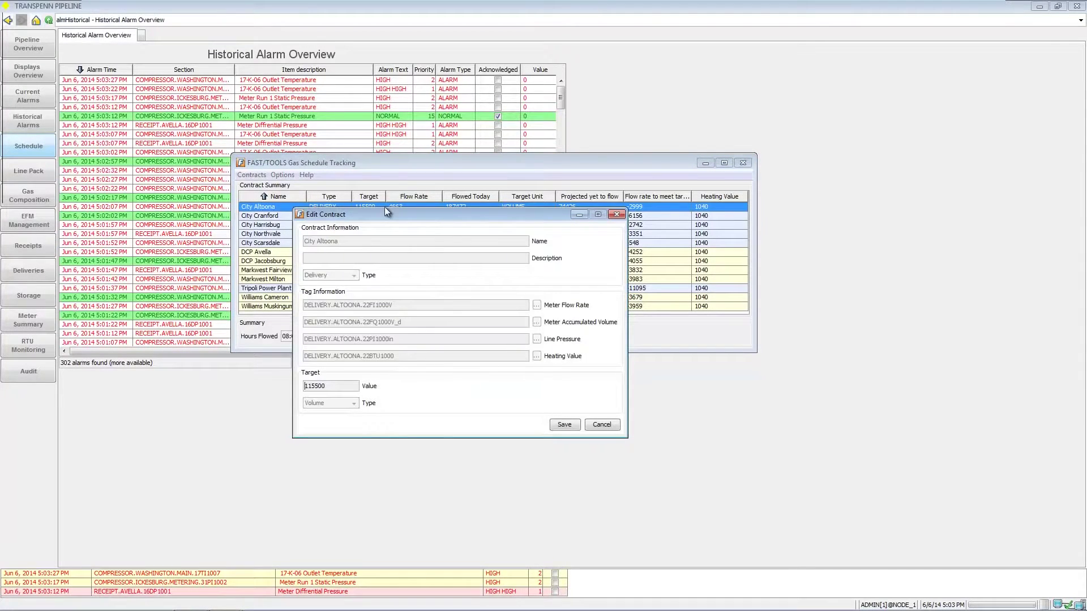
pyautogui.click(608, 428)
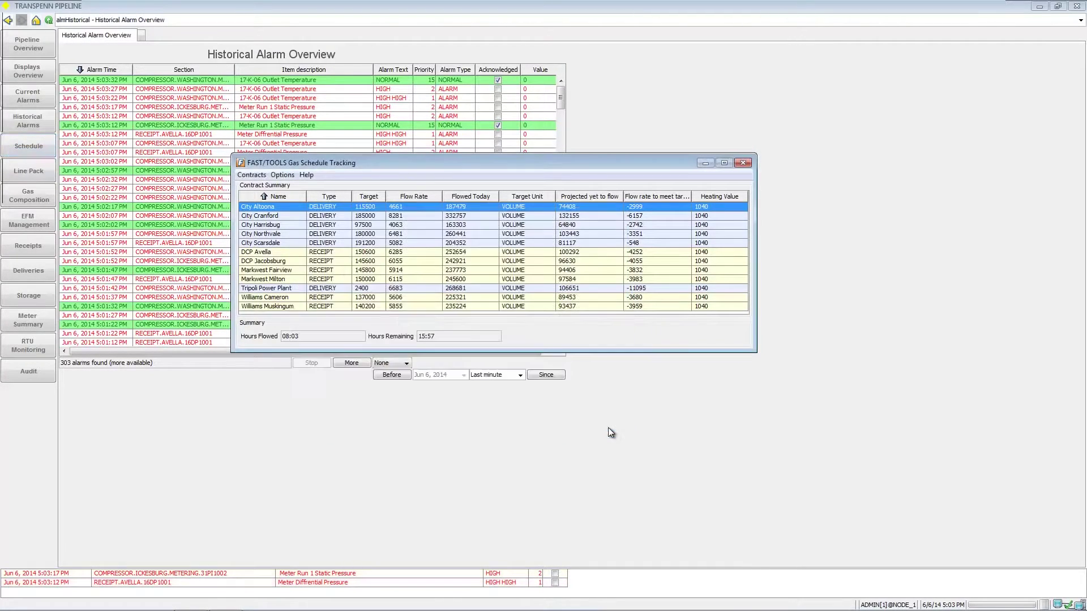
pyautogui.click(745, 165)
pyautogui.click(29, 171)
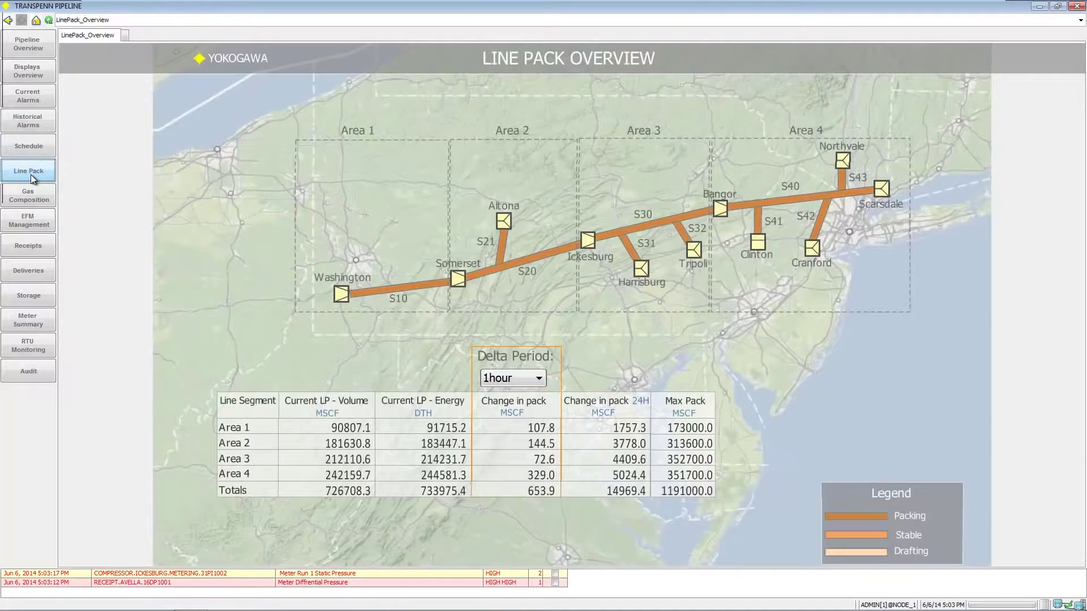
# Step the line pack delta period through 5min, 15min and 1hour, ending on 3hours
pyautogui.click(539, 378)
pyautogui.click(501, 392)
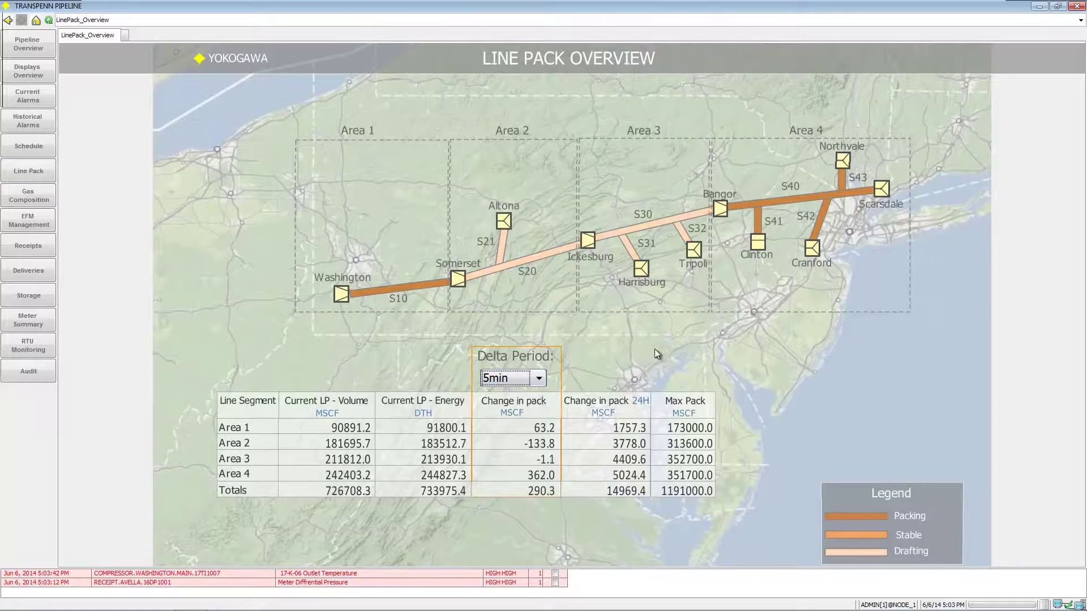
pyautogui.click(539, 380)
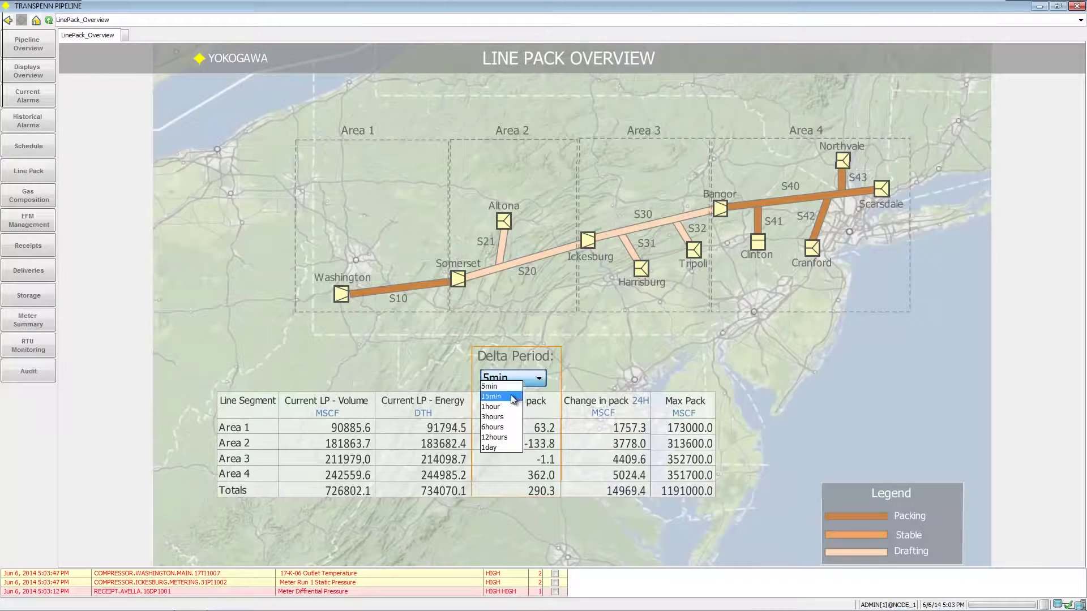
pyautogui.click(493, 397)
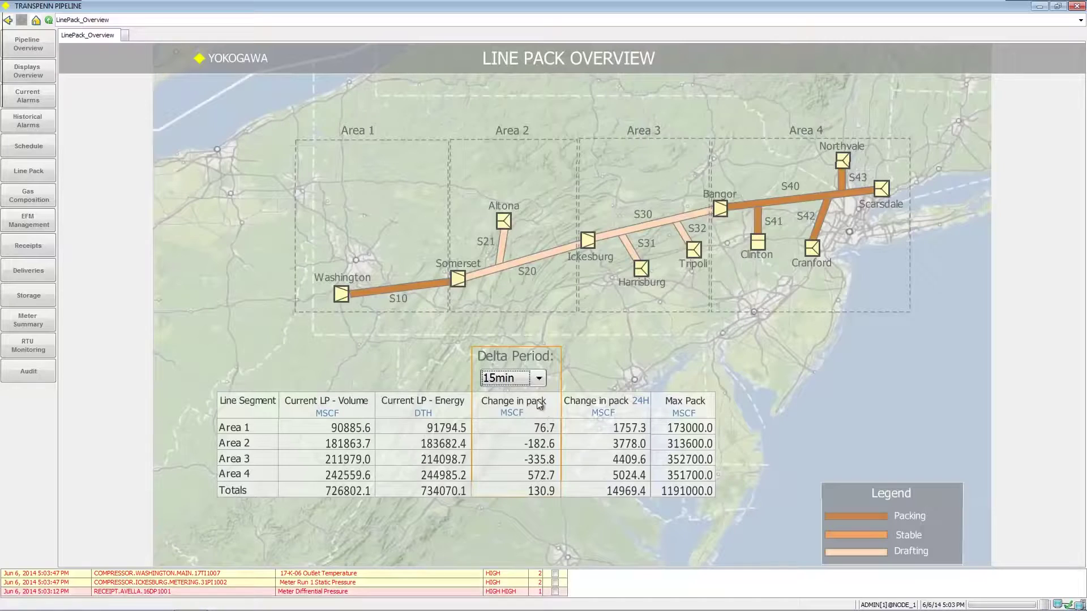
pyautogui.click(539, 378)
pyautogui.click(506, 408)
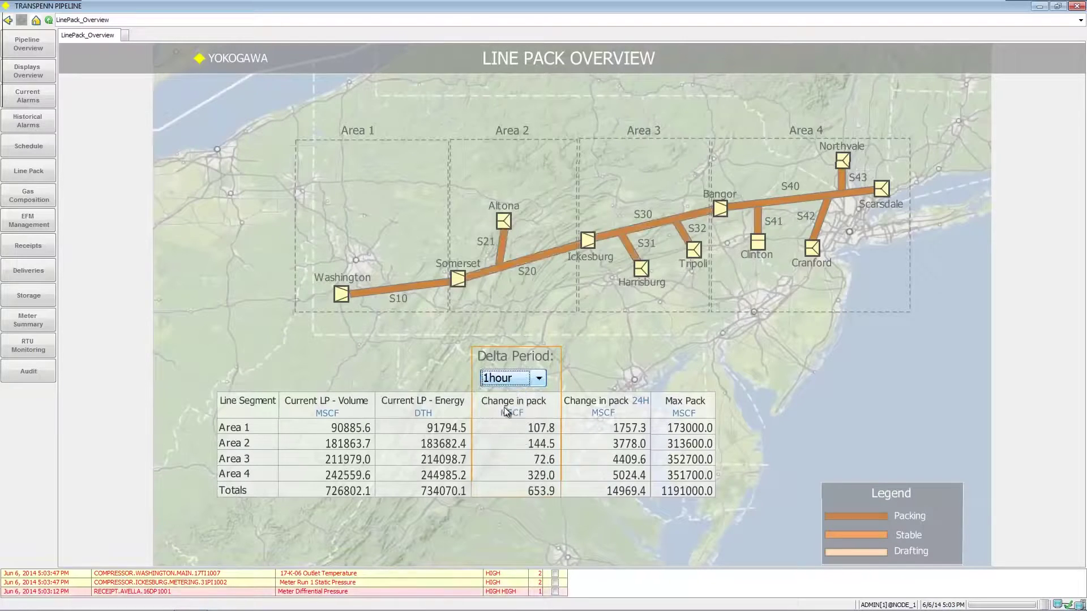
pyautogui.click(538, 379)
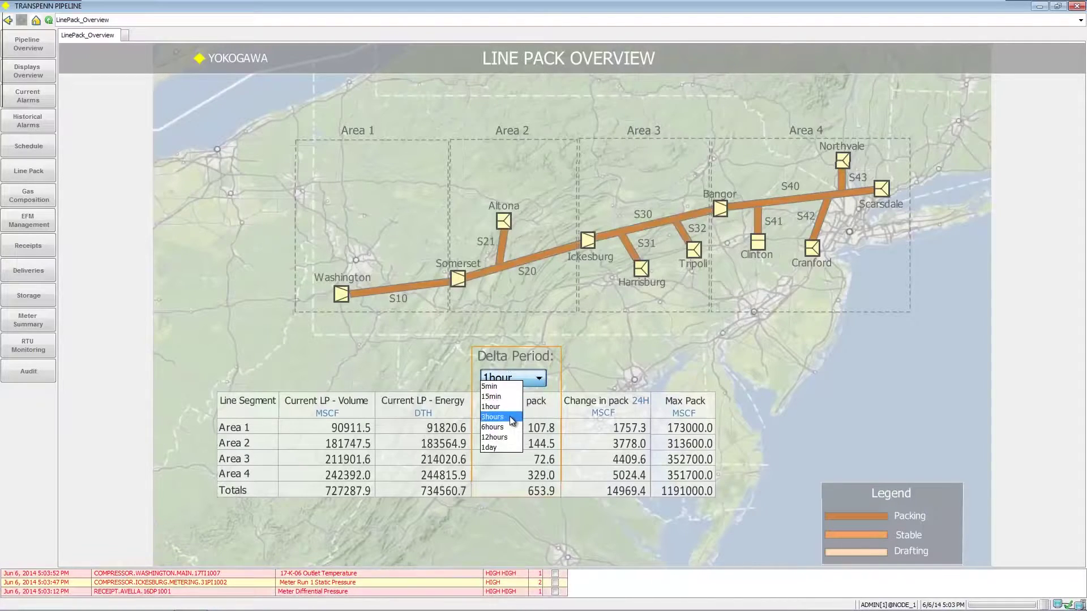
pyautogui.click(492, 417)
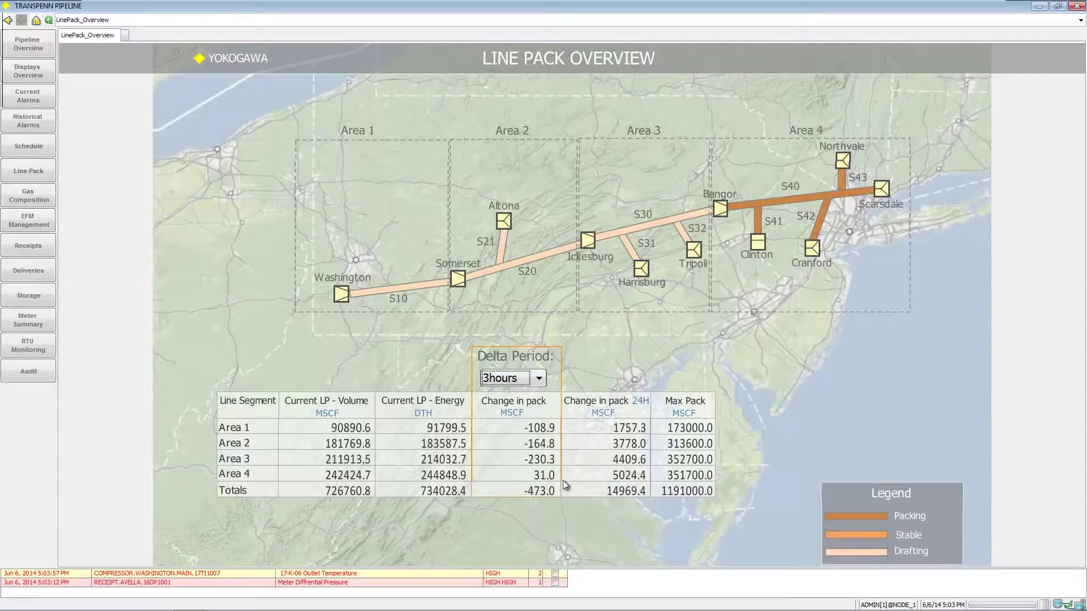
pyautogui.click(647, 258)
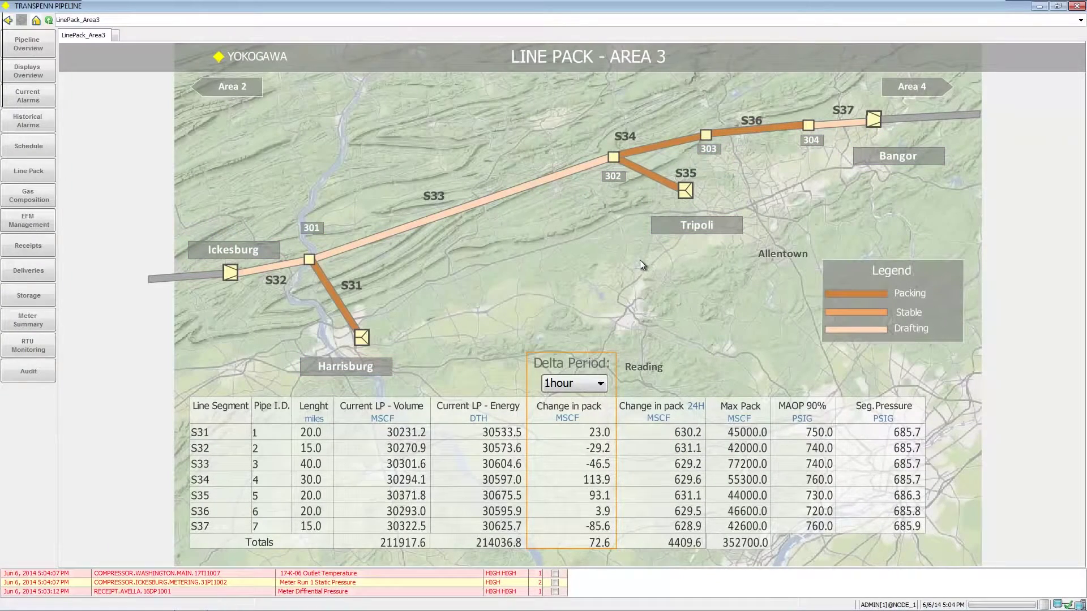
# Set Area 3's line pack delta period to 5min, then 1hour, and open gas composition
pyautogui.click(599, 384)
pyautogui.click(561, 393)
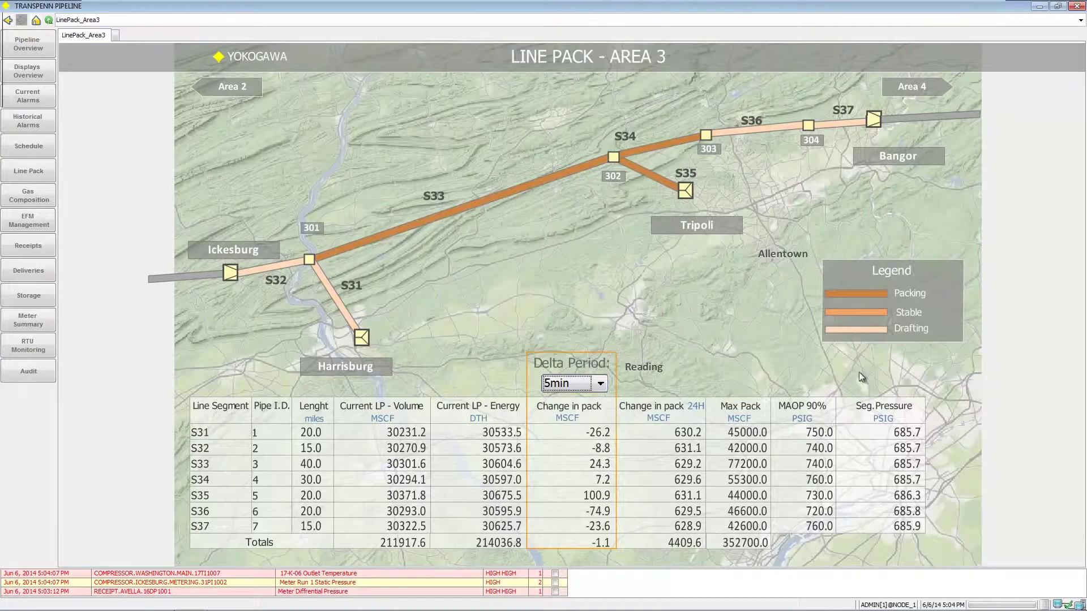
pyautogui.click(574, 385)
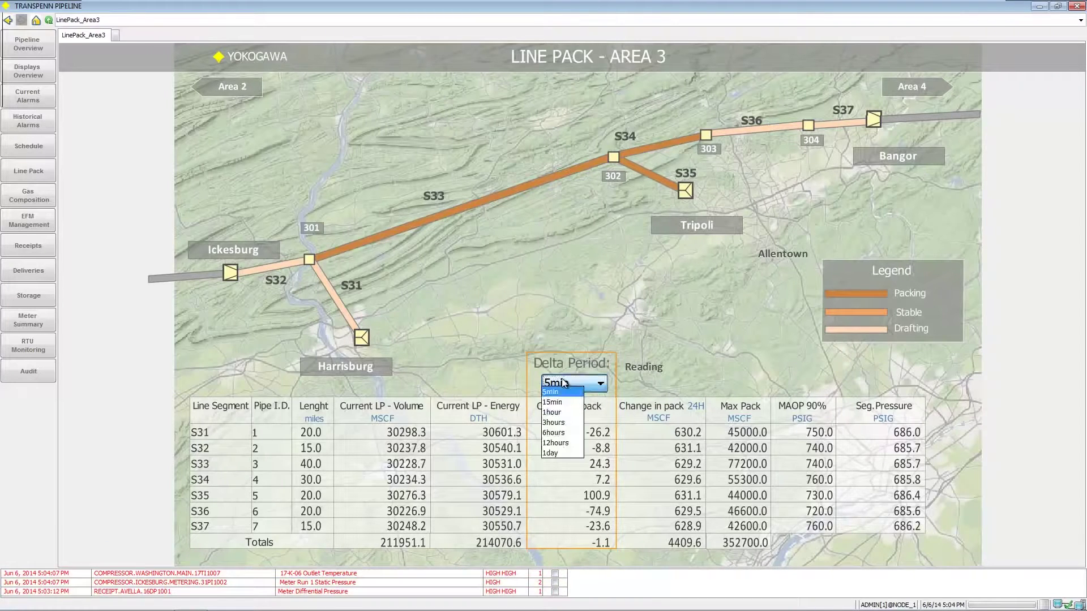
pyautogui.click(556, 413)
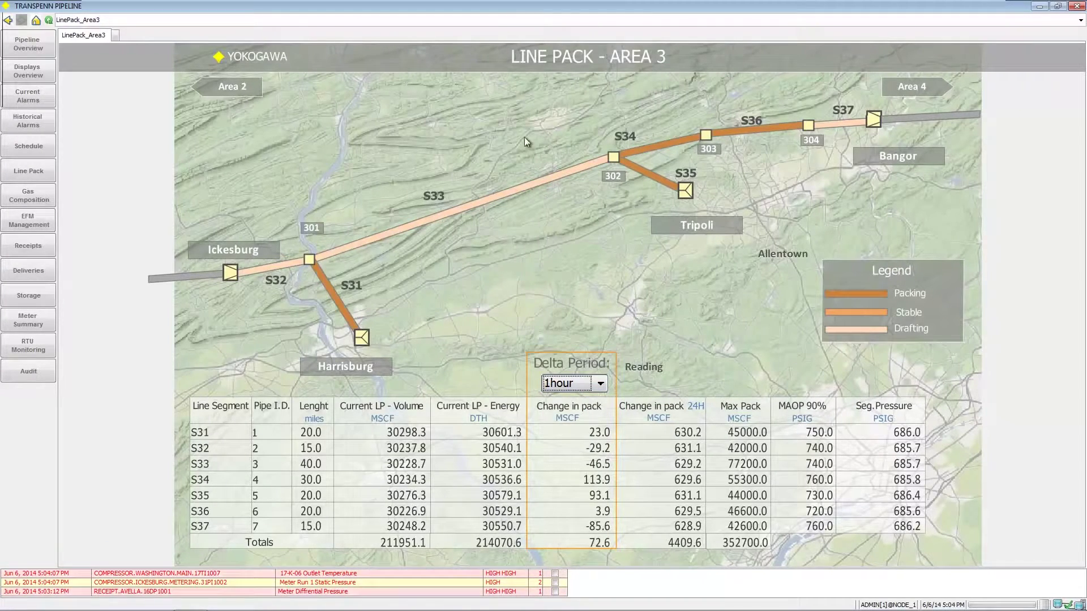
pyautogui.click(30, 196)
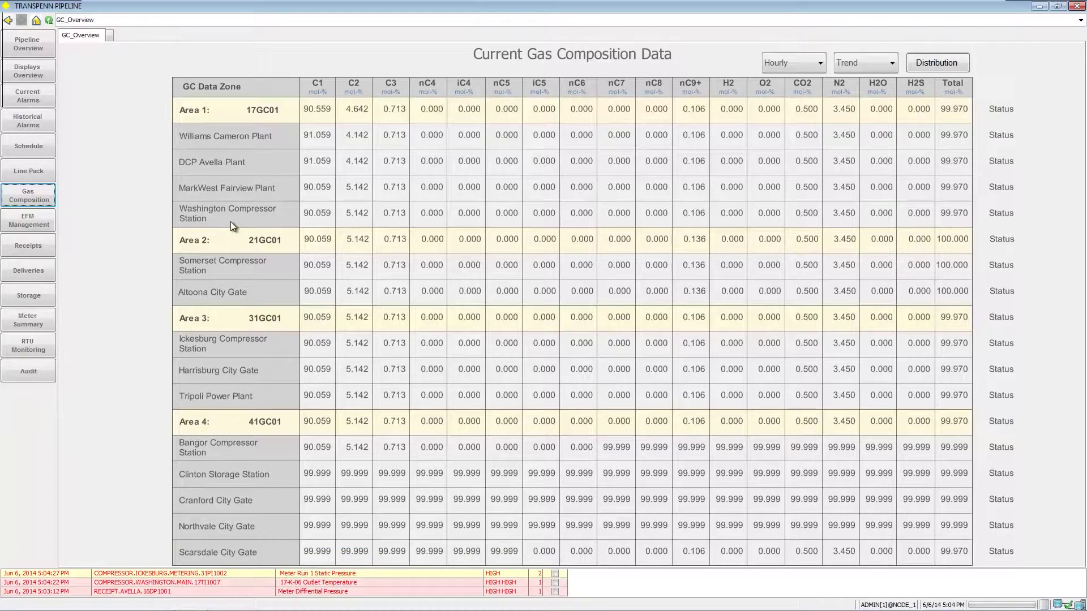
# Edit Williams Cameron Plant's C1 value, view then close distribution control, and open EFM management
pyautogui.click(224, 136)
pyautogui.click(326, 136)
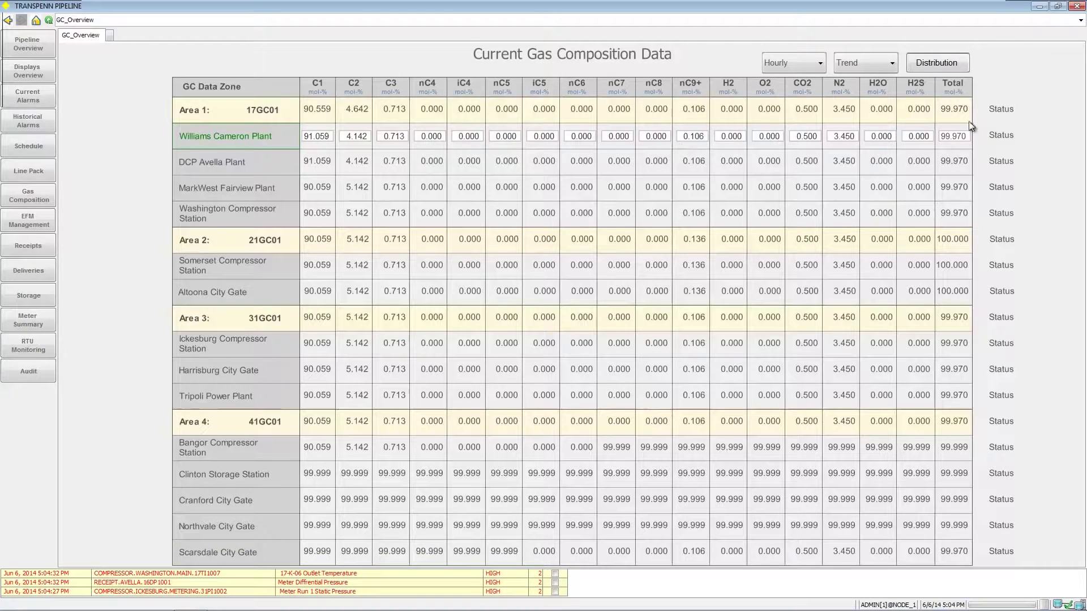
pyautogui.click(944, 66)
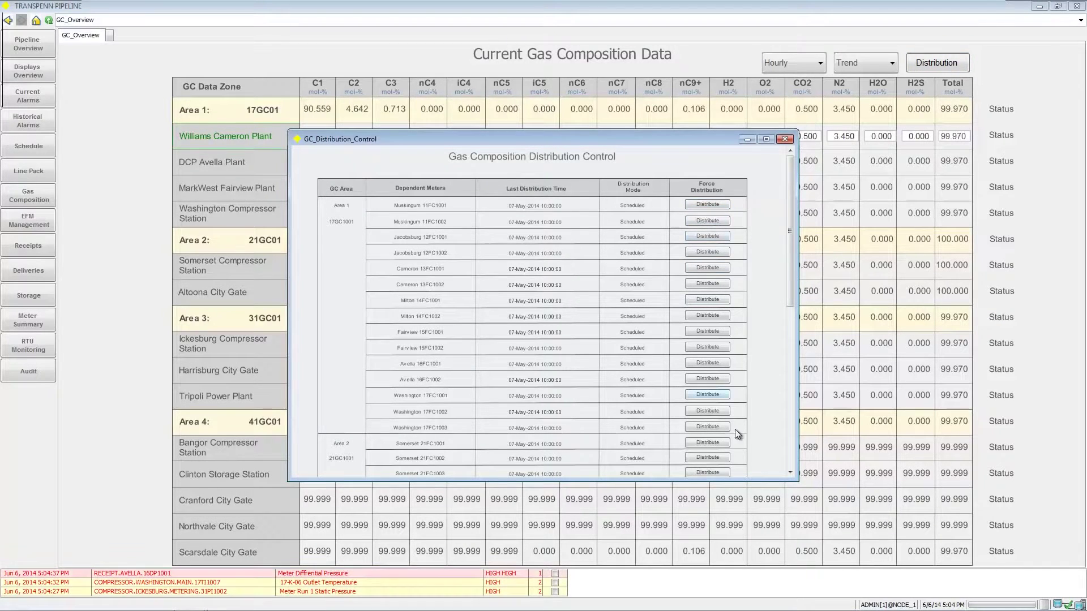
pyautogui.click(786, 140)
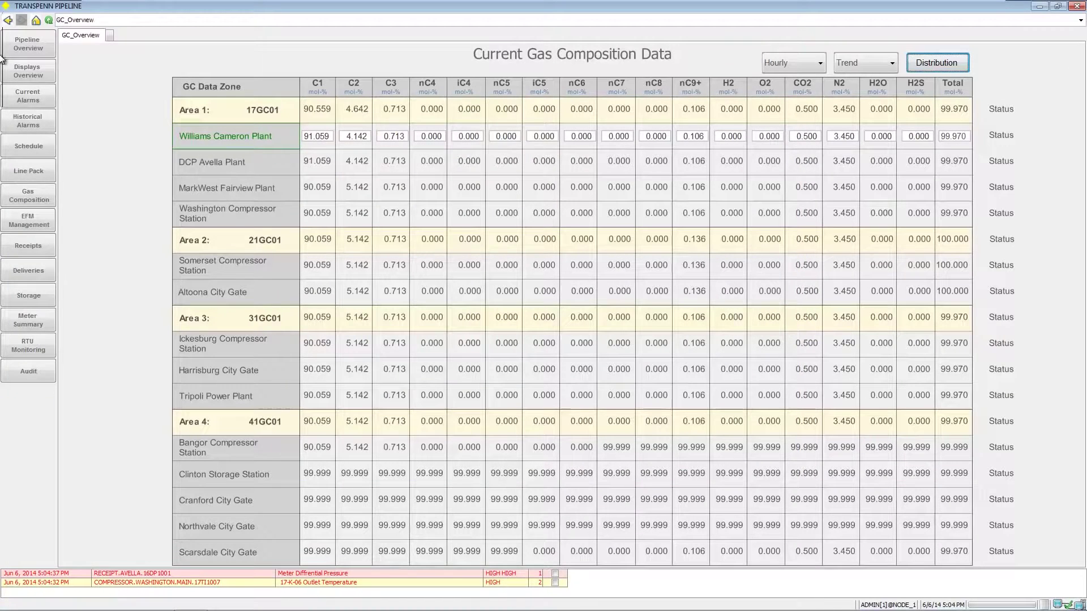
pyautogui.click(24, 224)
# Open the update settings for meter 11FC1001 at Muskingum from EFM Data Management
pyautogui.moveTo(170, 11); pyautogui.dragTo(505, 97)
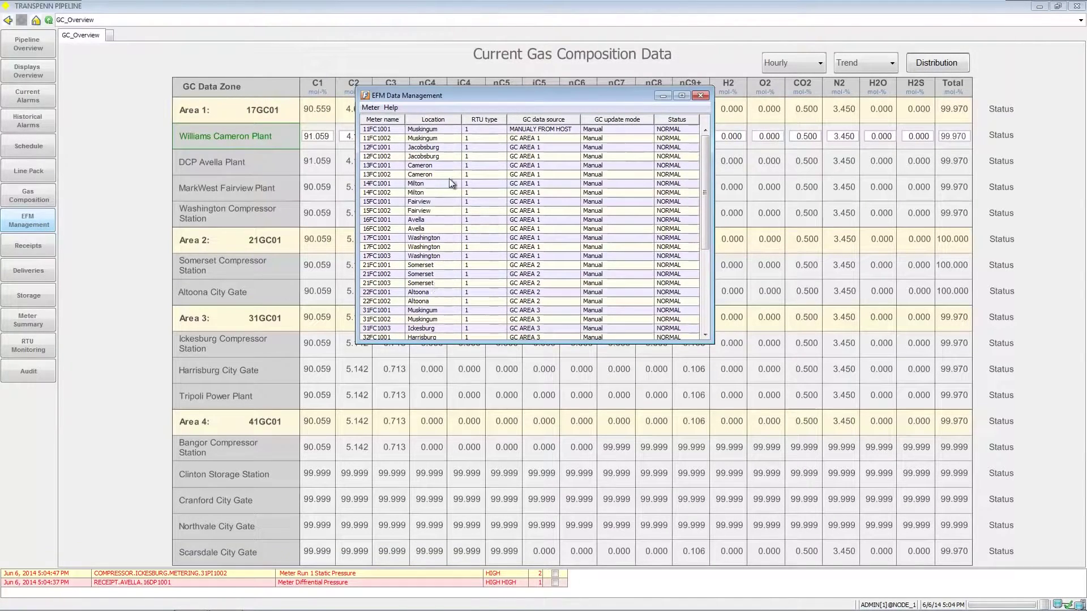
pyautogui.click(436, 129)
pyautogui.doubleClick(436, 129)
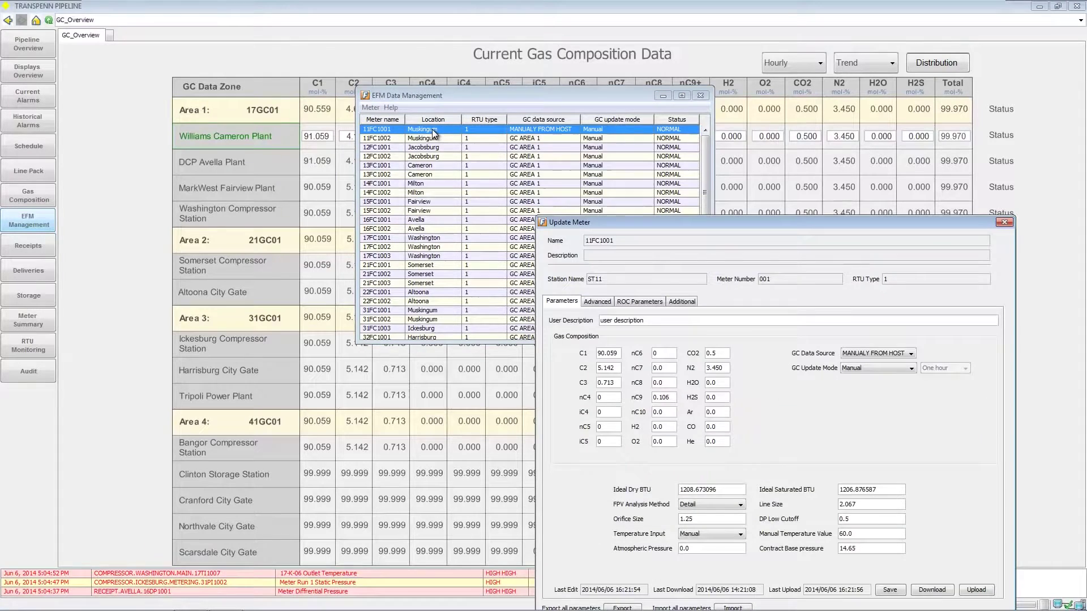
# Review the 11FC1001 Update Meter window, close both meter windows, and show Receipts Overview
pyautogui.moveTo(648, 224); pyautogui.dragTo(580, 37)
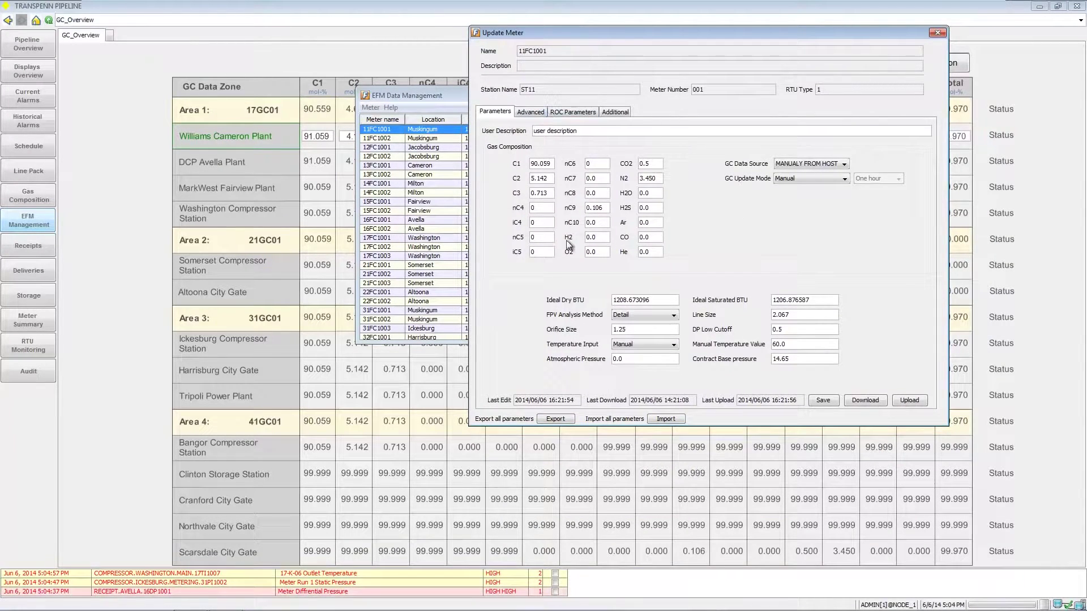
pyautogui.click(937, 34)
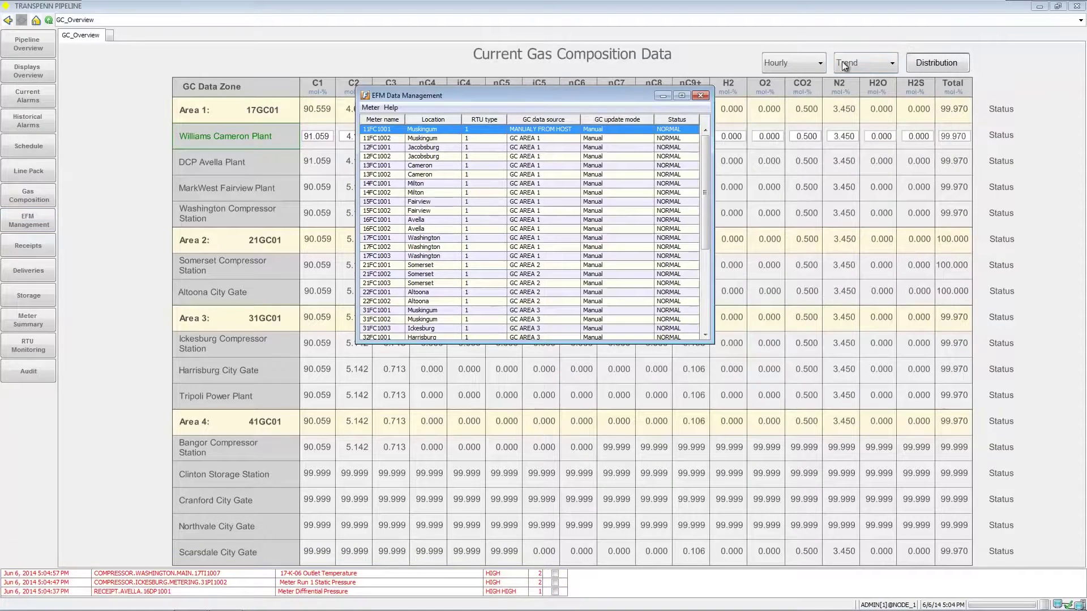
pyautogui.click(702, 94)
pyautogui.click(31, 247)
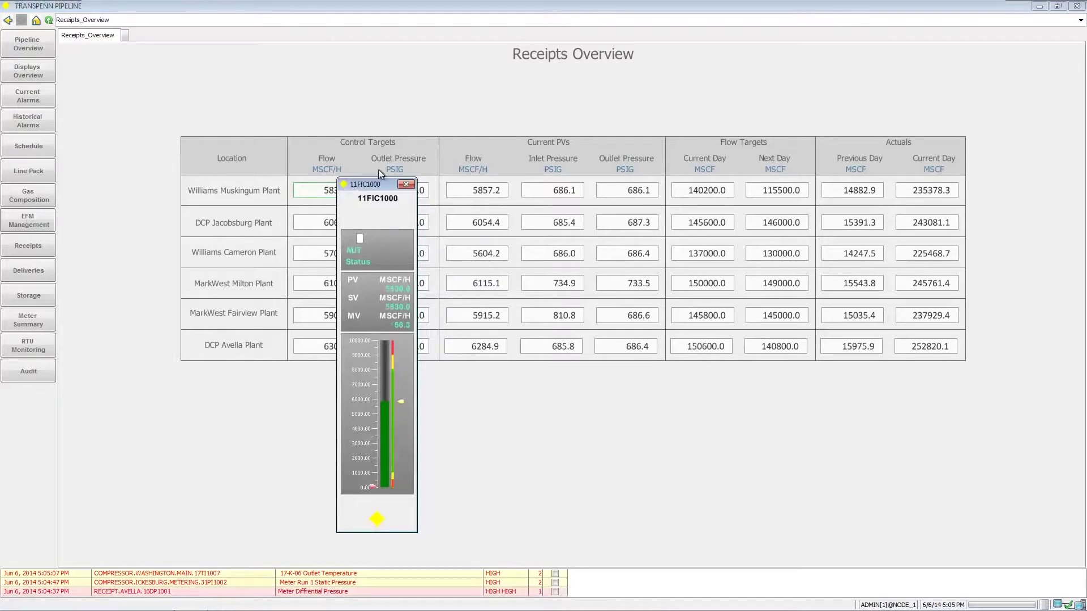
# Open the detailed view of the 11FIC1000 Muskingum flow controller
pyautogui.moveTo(348, 184); pyautogui.dragTo(422, 70)
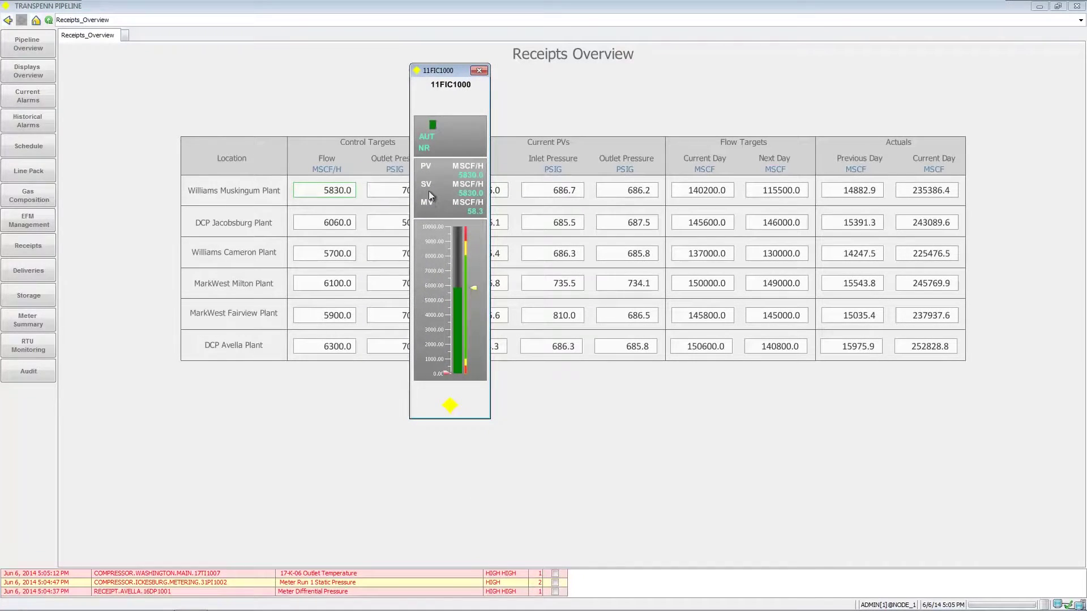
pyautogui.click(489, 179)
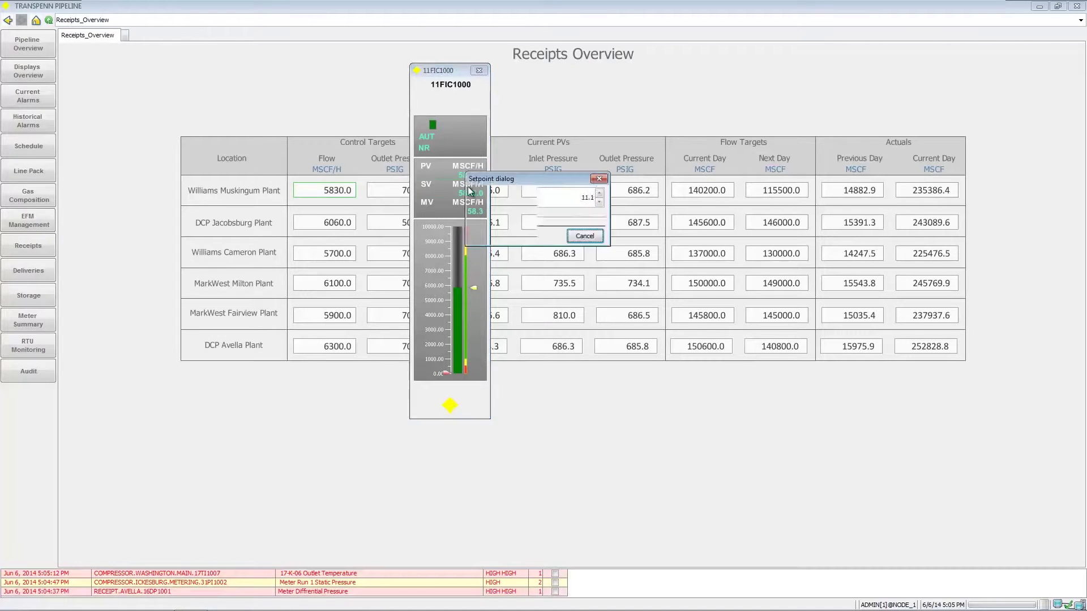
pyautogui.click(600, 181)
pyautogui.click(449, 406)
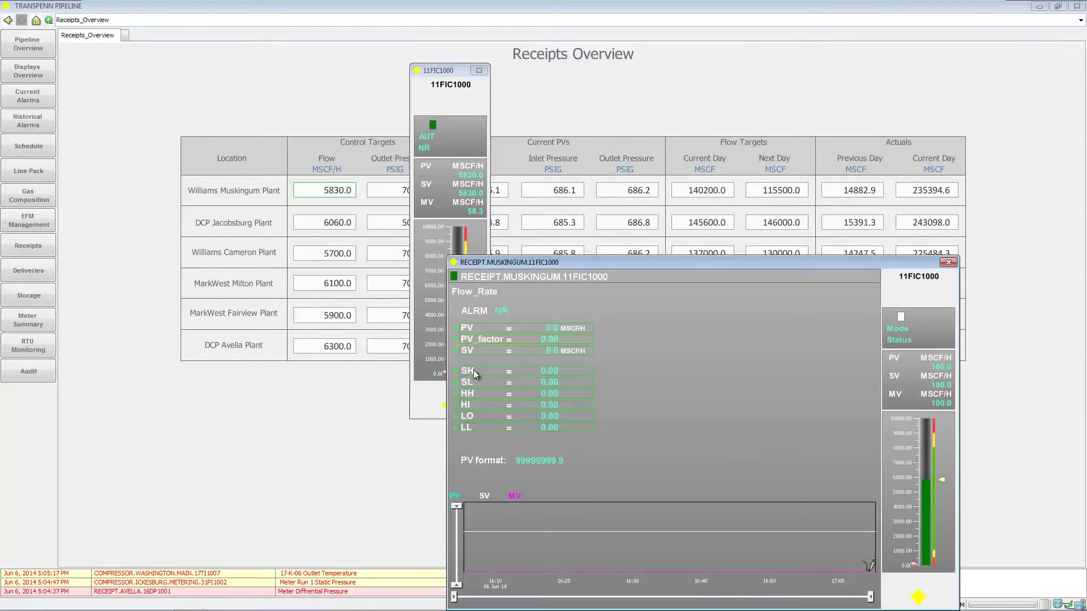
pyautogui.moveTo(549, 266); pyautogui.dragTo(610, 81)
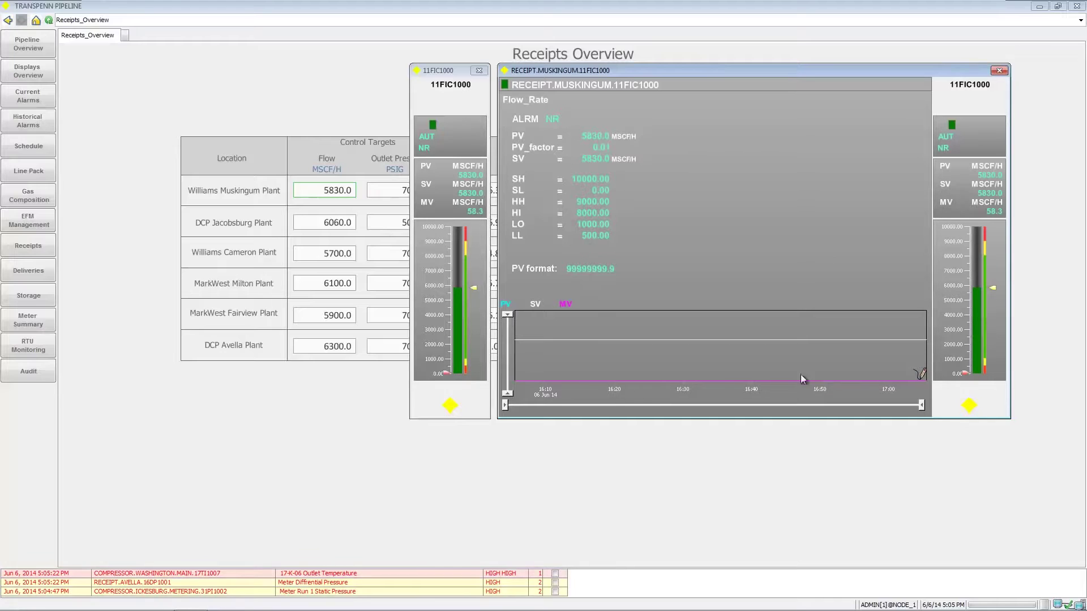
# Apply a 4830 MSCF/H setpoint to 11FIC1000, then close its detail and faceplate
pyautogui.click(485, 190)
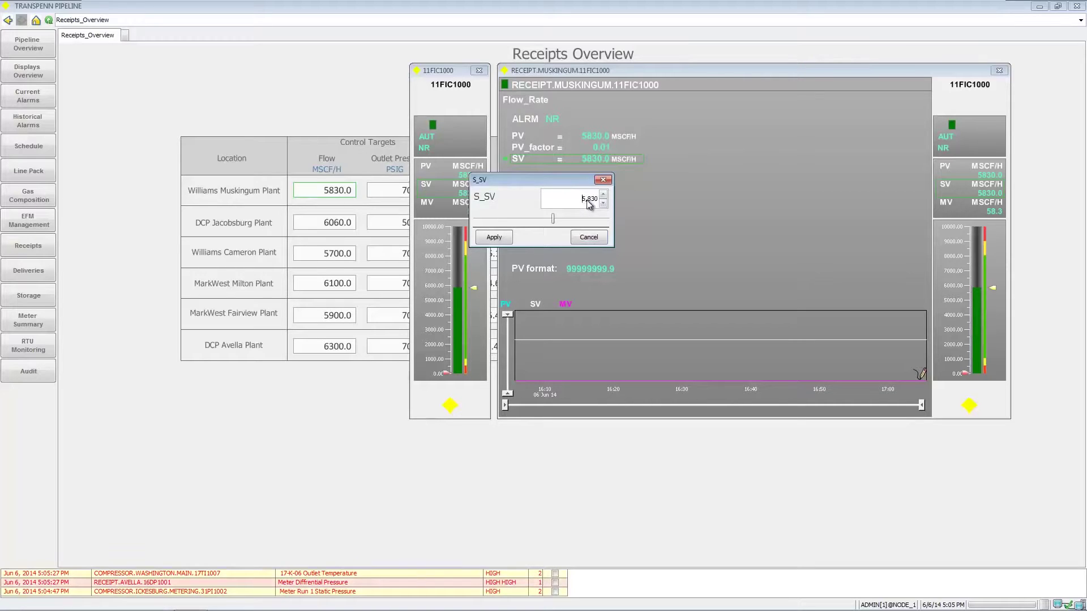
pyautogui.press('Delete')
pyautogui.write('4')
pyautogui.click(494, 238)
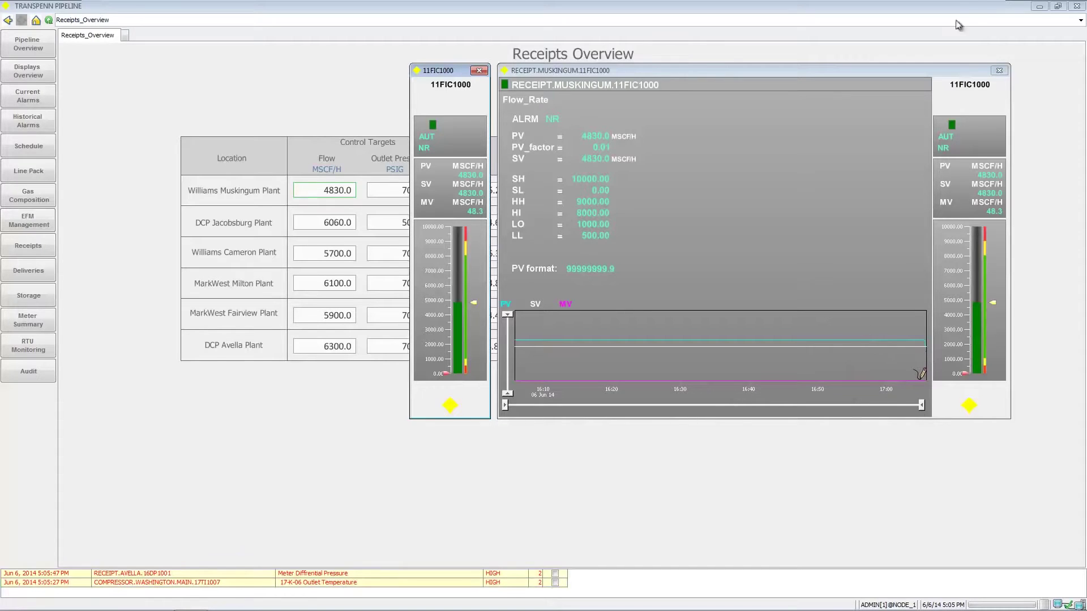
pyautogui.click(999, 70)
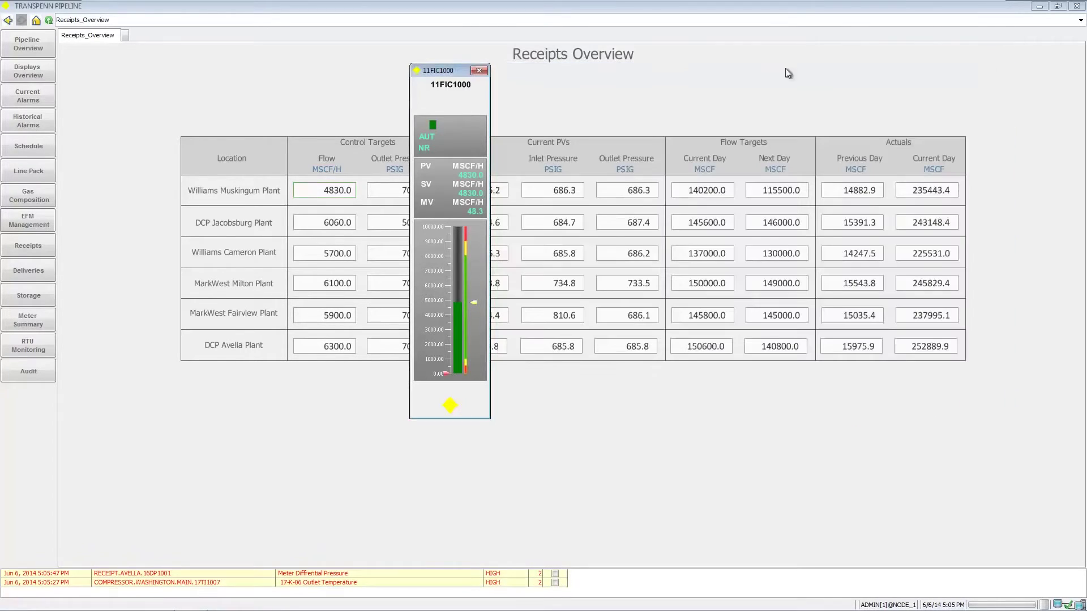
pyautogui.click(480, 70)
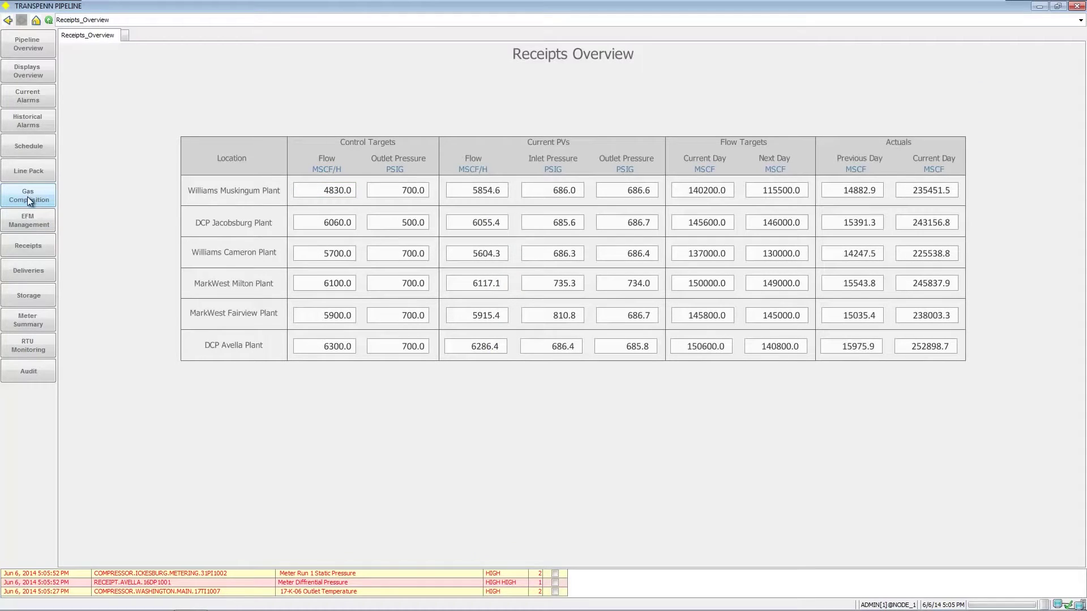
# Check the Altoona City Gate faceplate on Deliveries Overview, then show Clinton Storage Overview
pyautogui.click(31, 269)
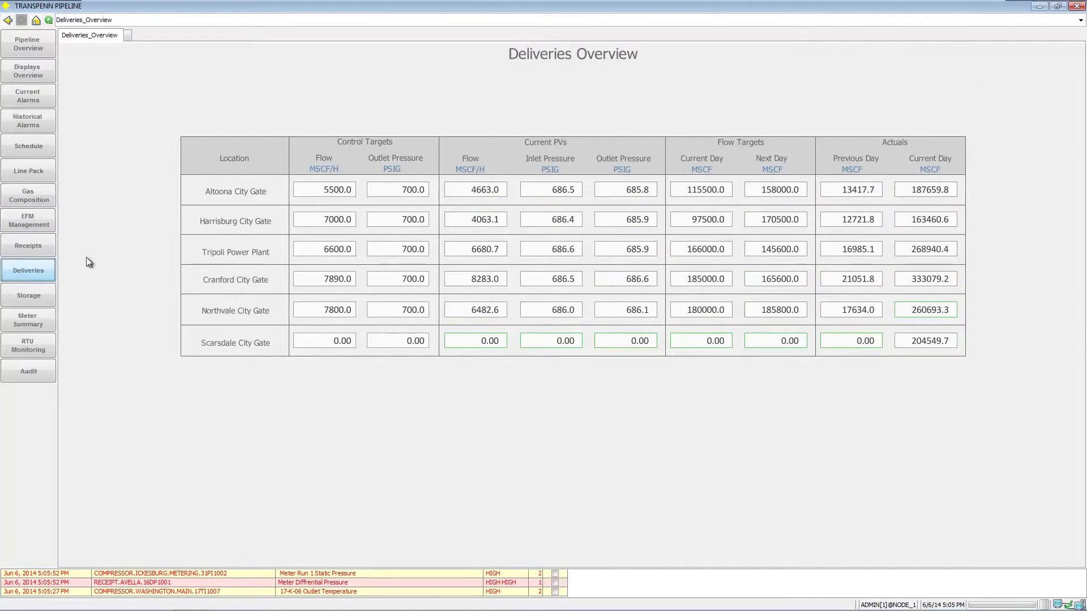
pyautogui.click(337, 193)
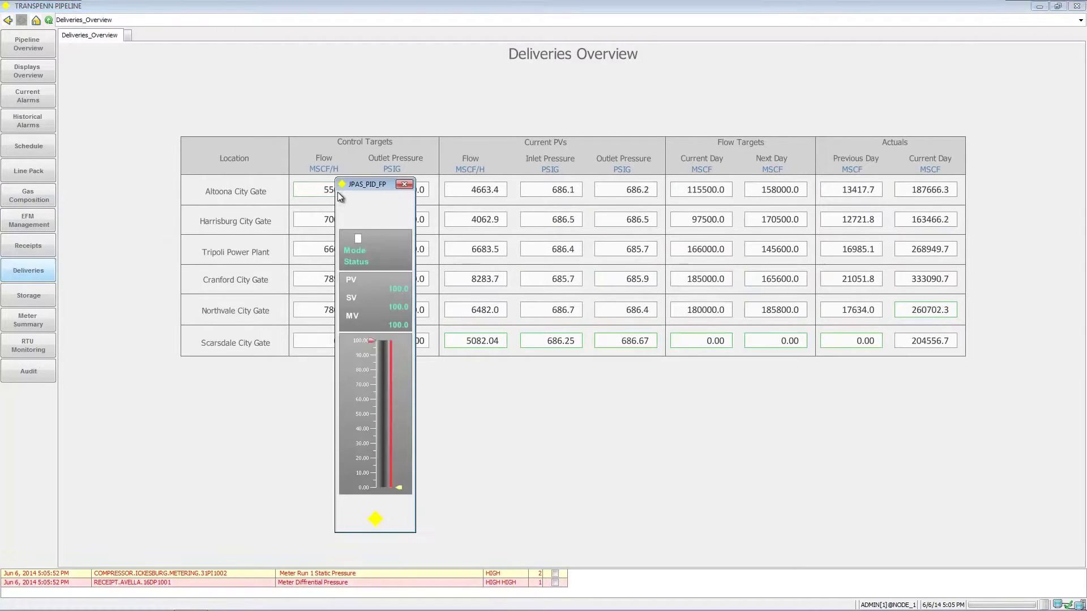
pyautogui.click(406, 186)
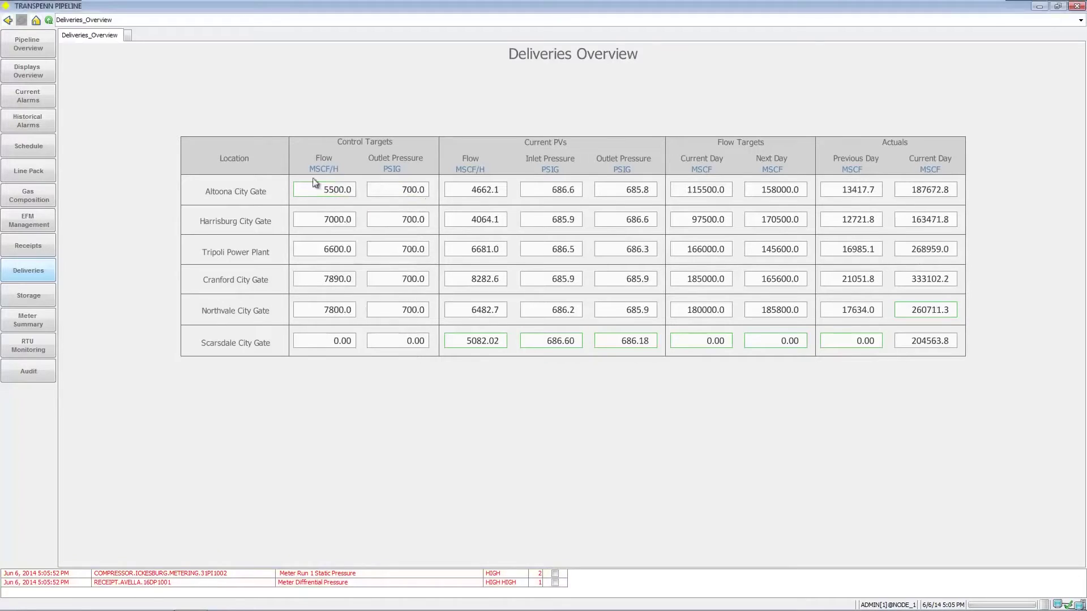
pyautogui.click(29, 296)
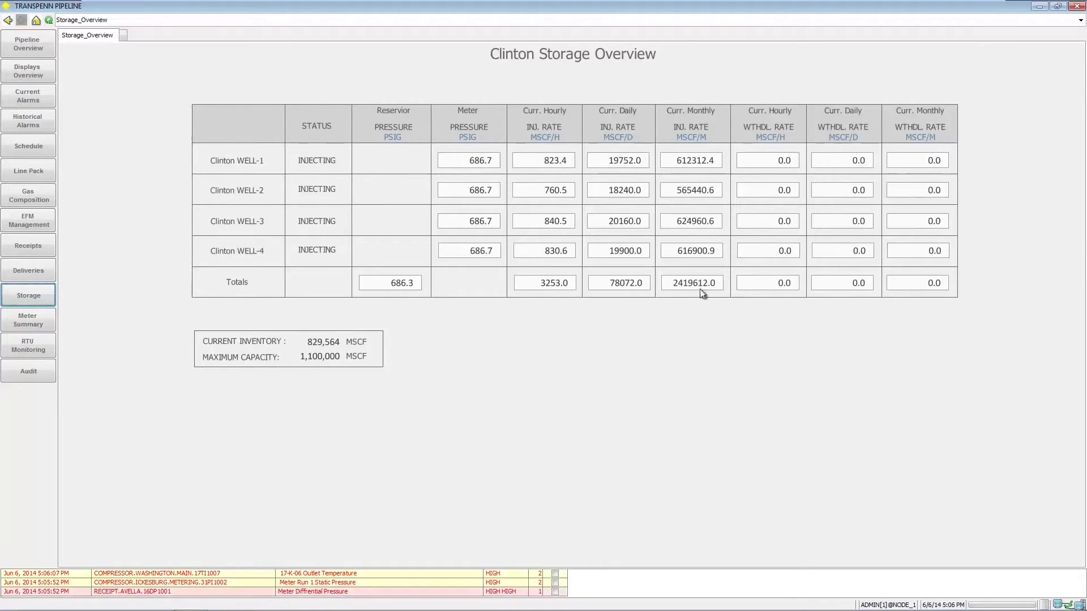
# View Meter Summary pages 1 and 2, then display RTU Status Overview 1
pyautogui.click(36, 323)
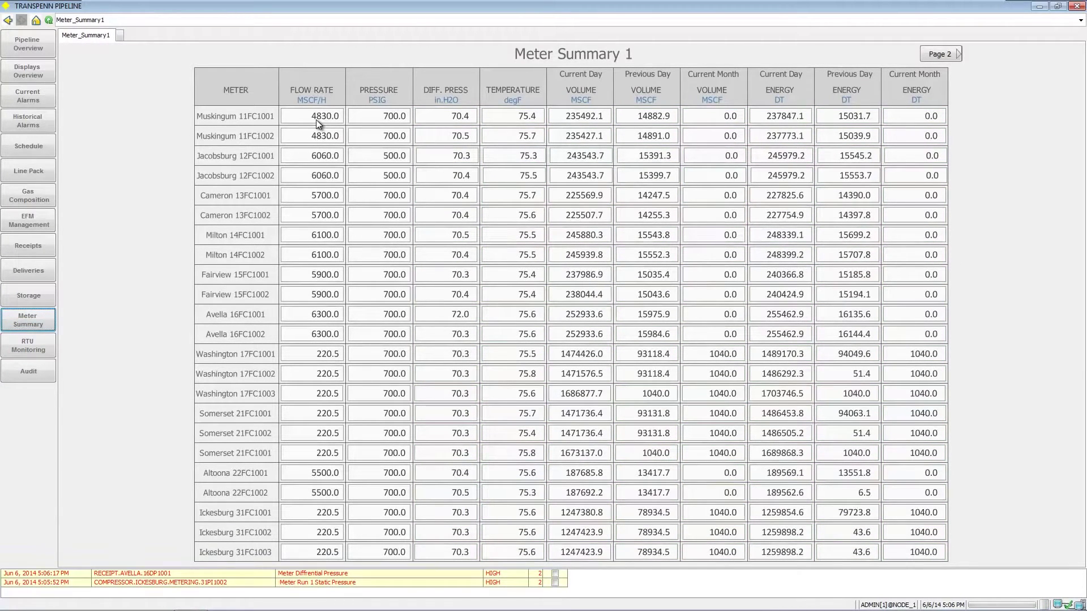
pyautogui.click(940, 54)
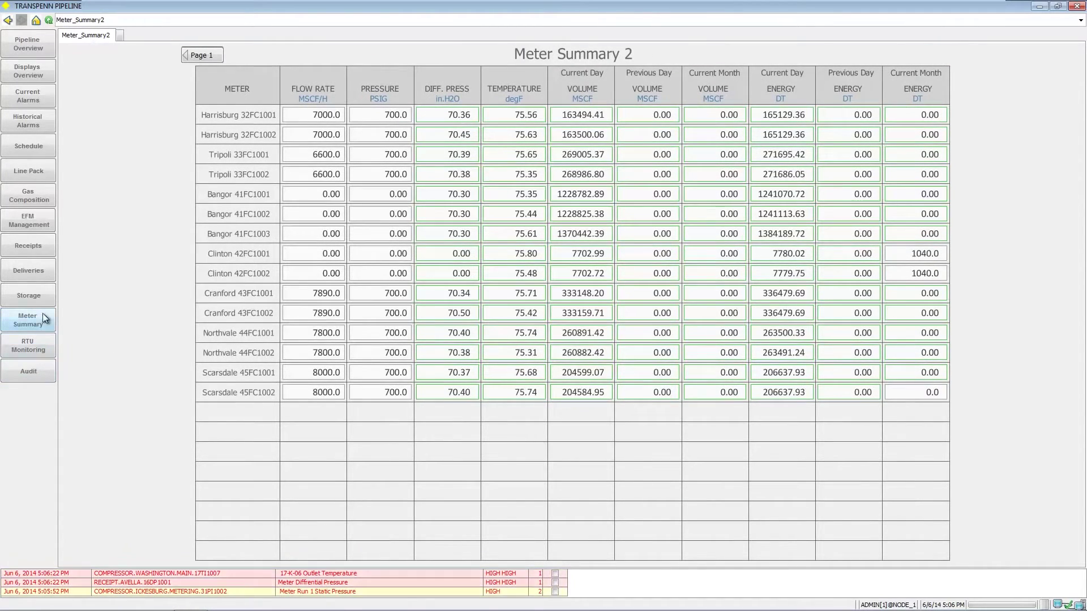
pyautogui.click(28, 346)
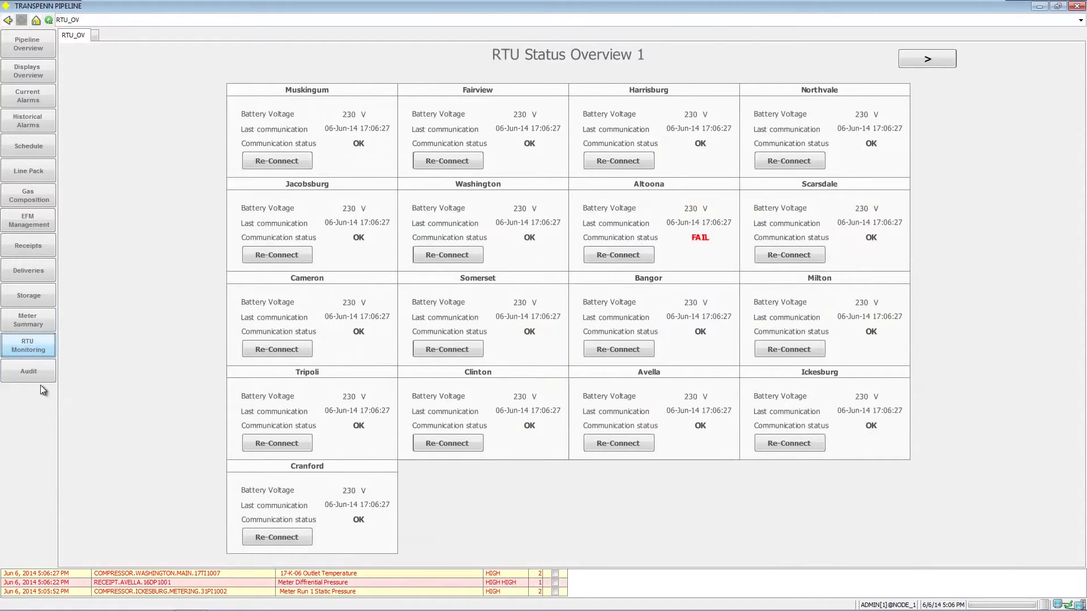
pyautogui.click(23, 373)
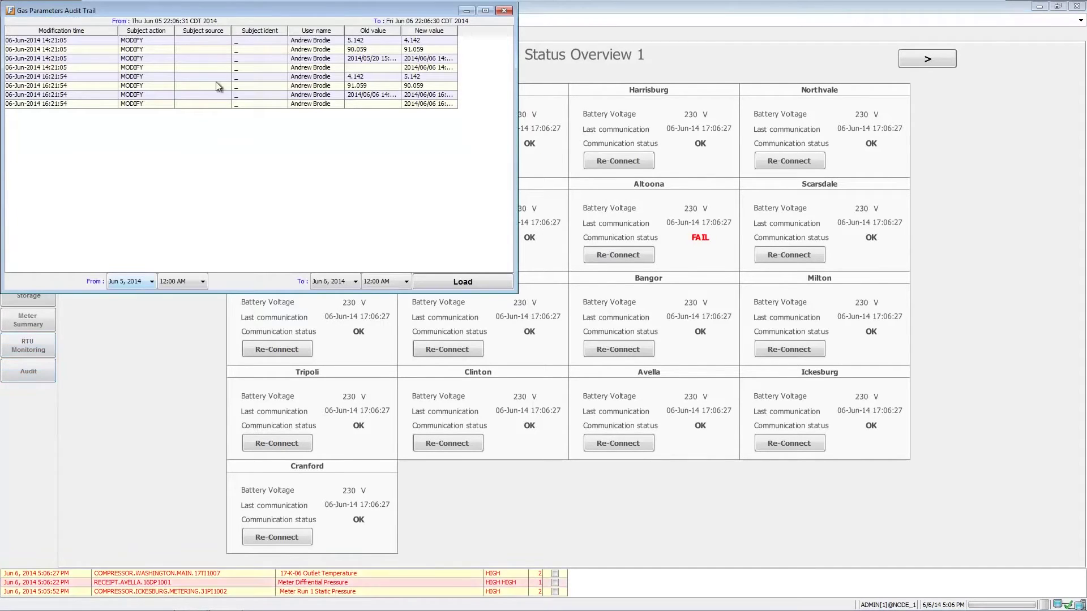
pyautogui.moveTo(236, 17); pyautogui.dragTo(502, 182)
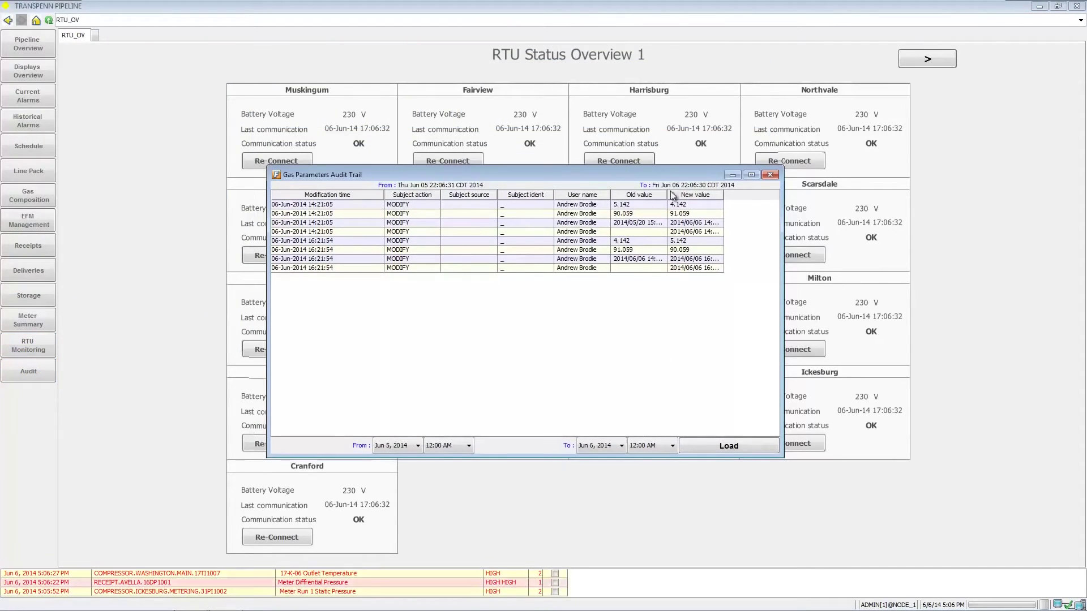
pyautogui.click(728, 446)
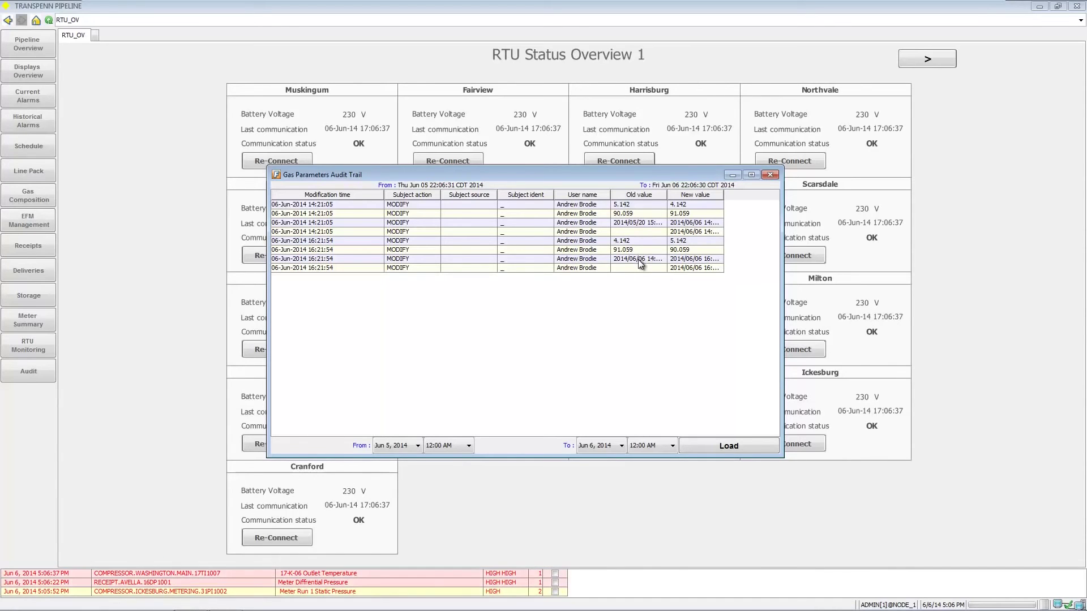
pyautogui.click(773, 176)
pyautogui.click(26, 45)
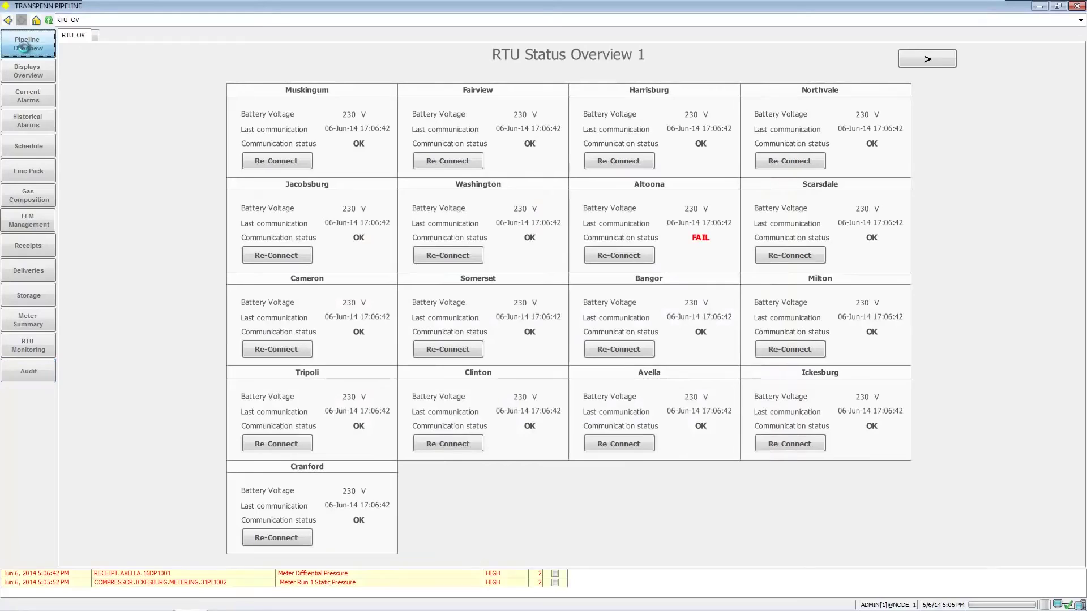